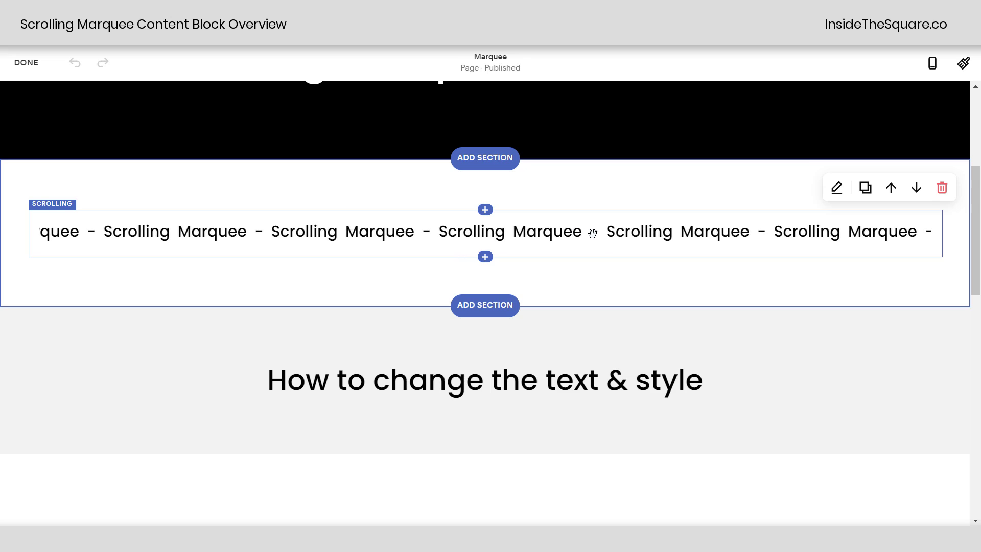
- Add a Scrolling block directly below the "How to change the text & style" heading
{"action": "scroll", "coordinate": [614, 261], "scroll_direction": "down", "scroll_amount": 5}
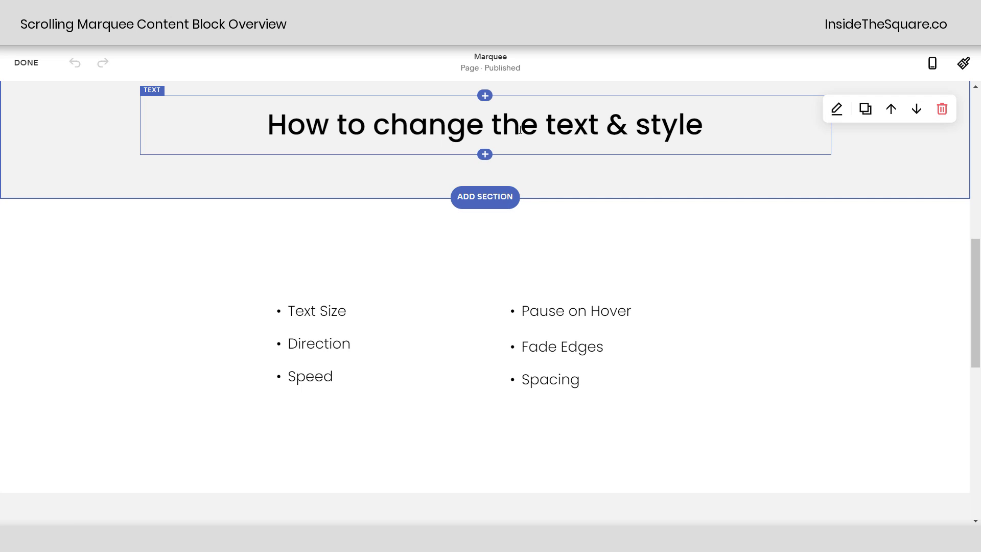
{"action": "left_click", "coordinate": [485, 155]}
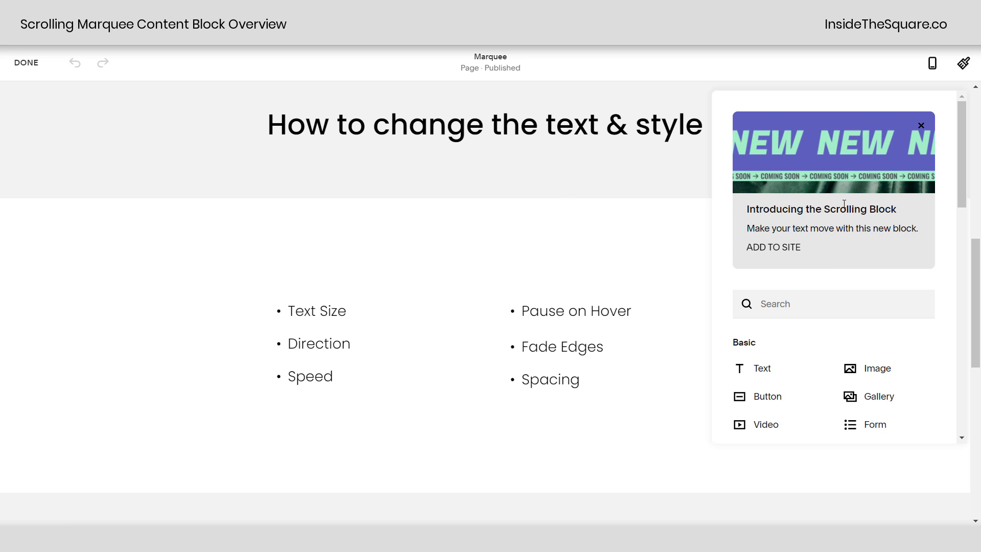
{"action": "scroll", "coordinate": [817, 339], "scroll_direction": "down", "scroll_amount": 3}
{"action": "scroll", "coordinate": [815, 337], "scroll_direction": "down", "scroll_amount": 4}
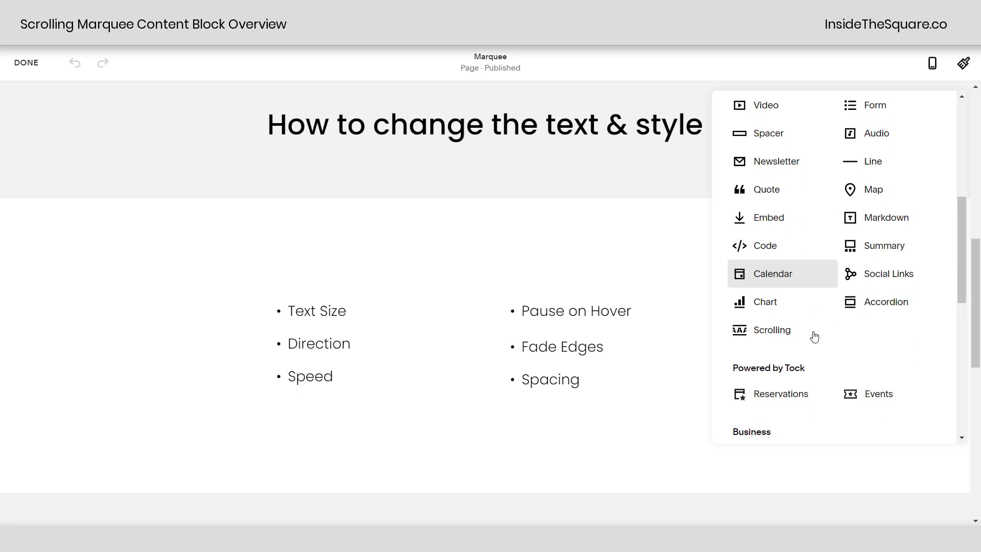
{"action": "left_click", "coordinate": [790, 339]}
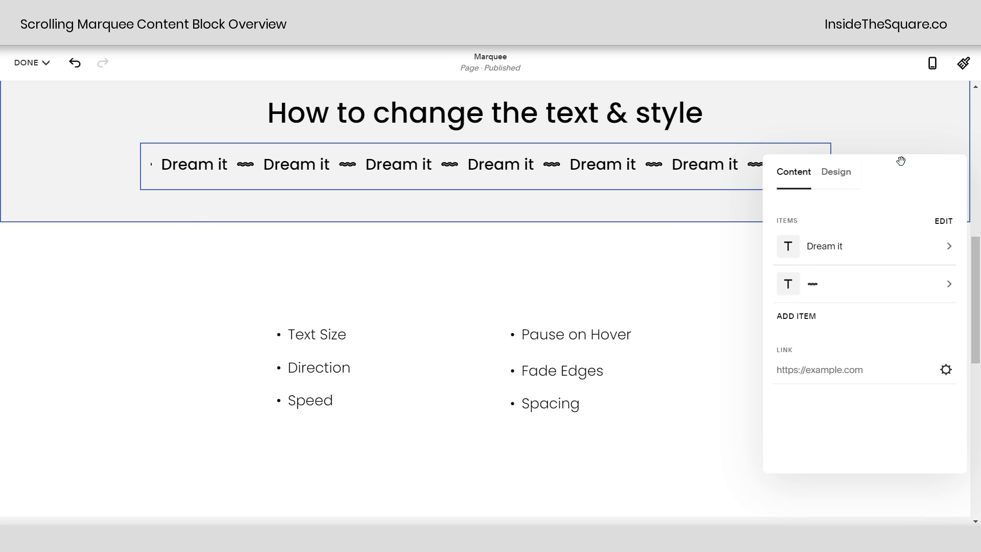
- Change the text of the scrolling block's "Dream it" item to "Anything I Want"
{"action": "left_click_drag", "start_coordinate": [860, 176], "coordinate": [789, 164]}
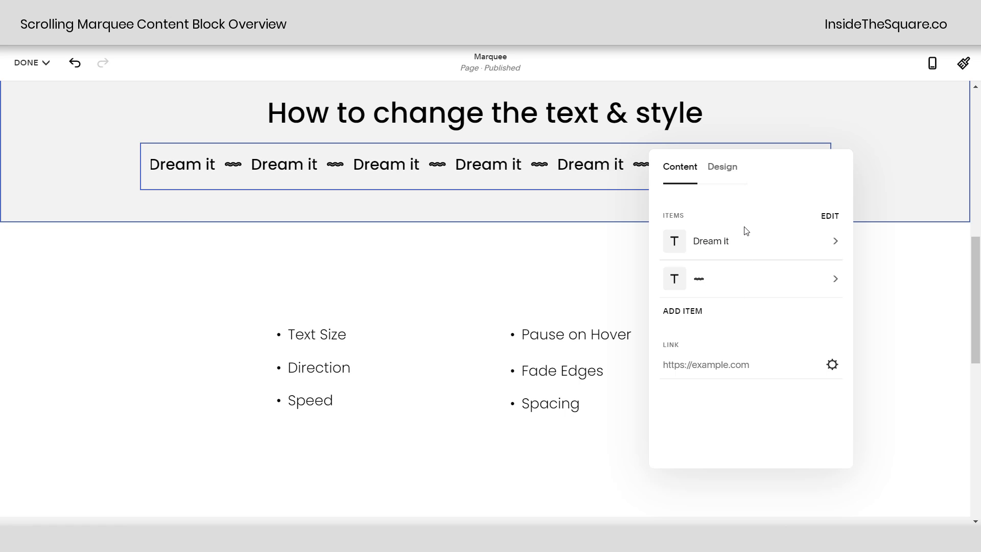
{"action": "left_click", "coordinate": [715, 170]}
{"action": "scroll", "coordinate": [753, 344], "scroll_direction": "down", "scroll_amount": 3}
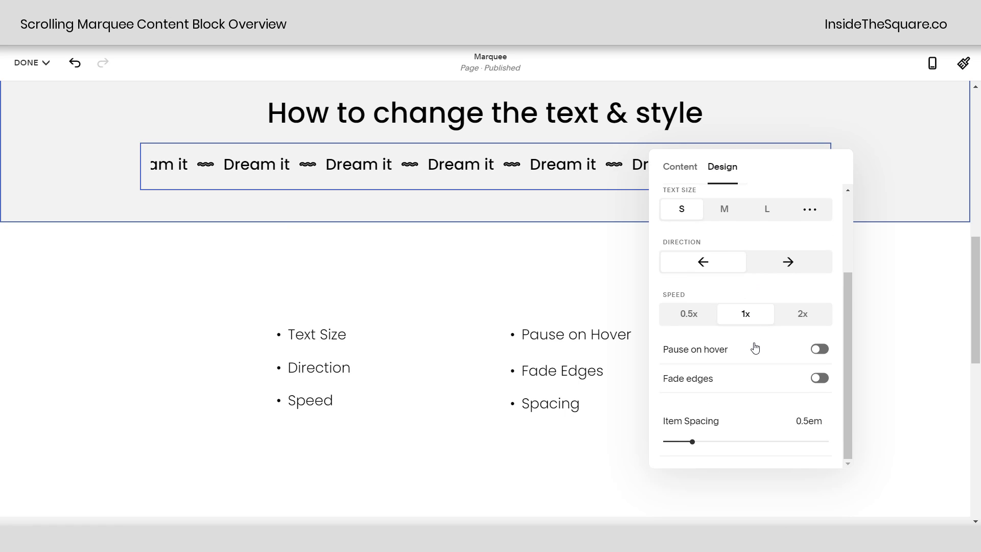
{"action": "scroll", "coordinate": [754, 348], "scroll_direction": "up", "scroll_amount": 2}
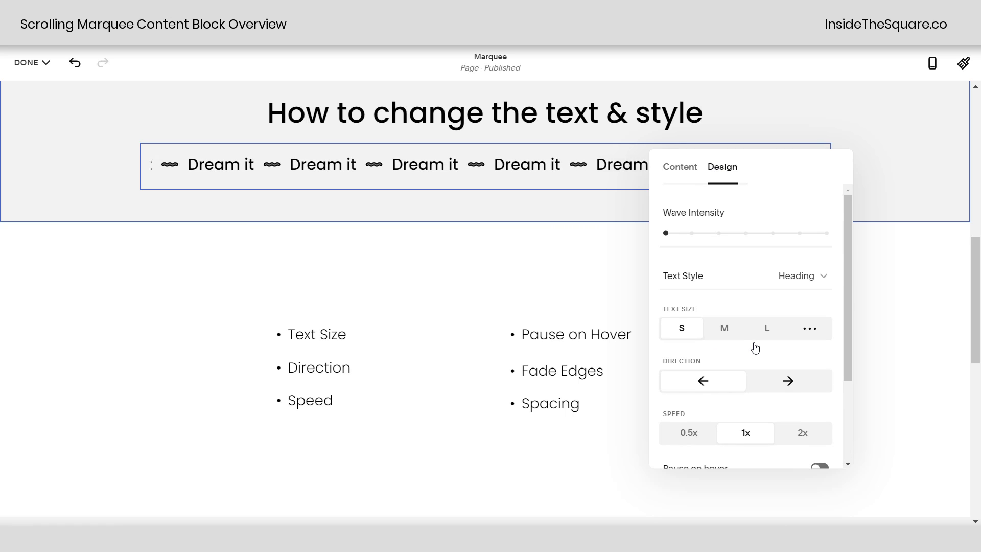
{"action": "left_click", "coordinate": [685, 178]}
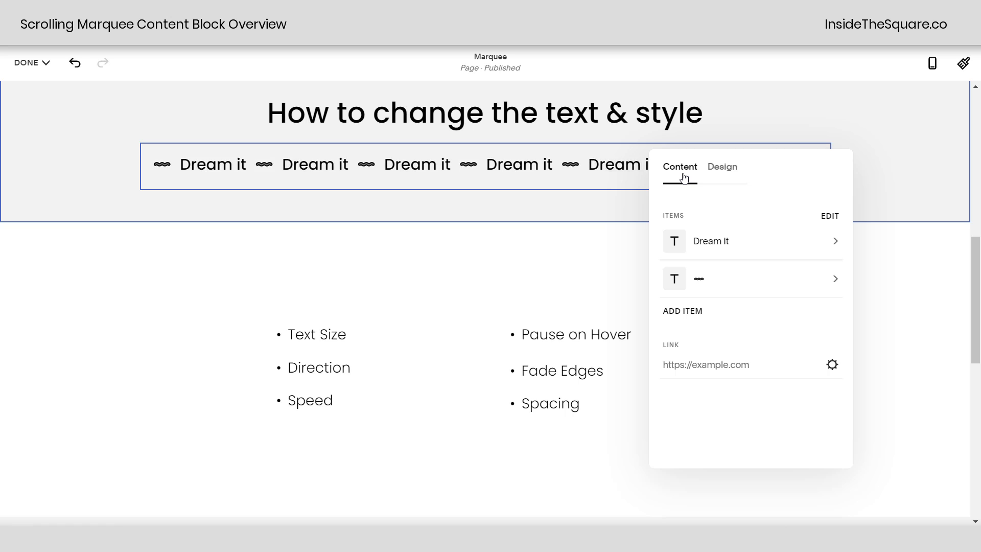
{"action": "left_click", "coordinate": [708, 243]}
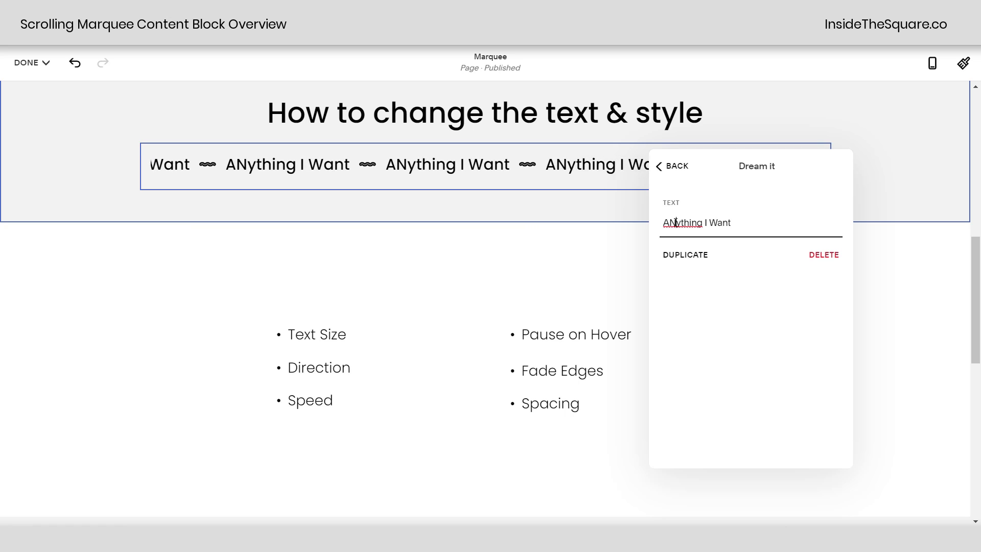
{"action": "left_click", "coordinate": [681, 165]}
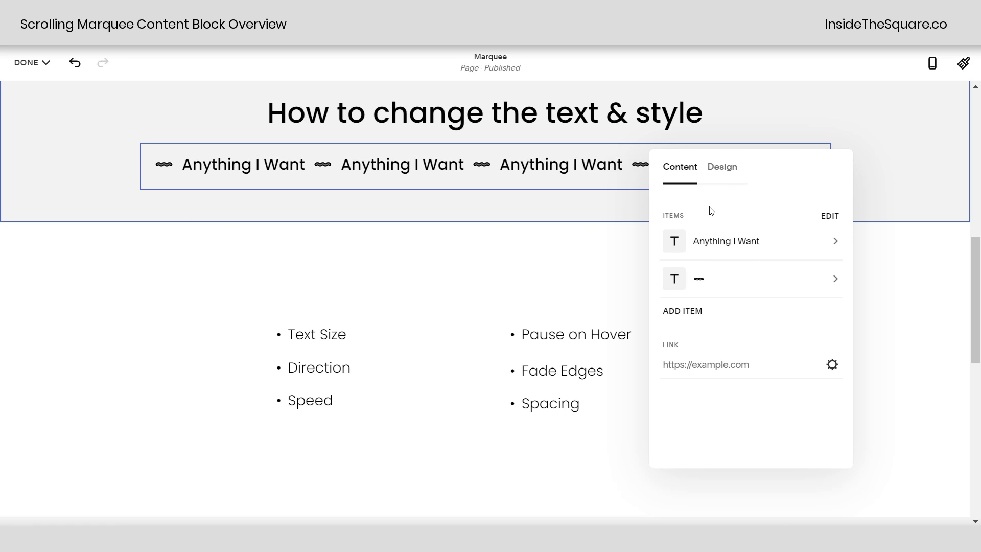
- Replace the wavy separator item in the scrolling block with a hyphen "-"
{"action": "left_click", "coordinate": [720, 288]}
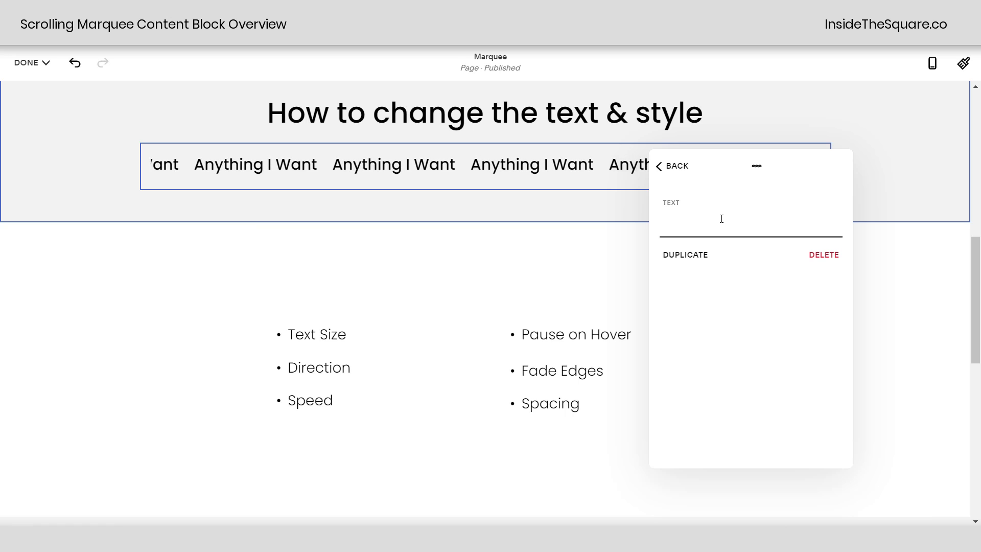
{"action": "type", "text": "-"}
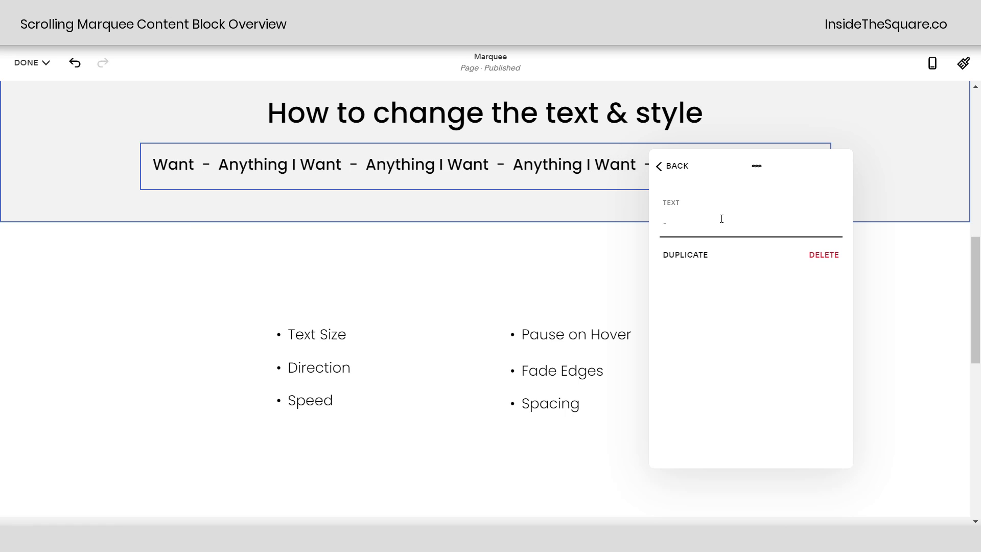
{"action": "left_click", "coordinate": [680, 166]}
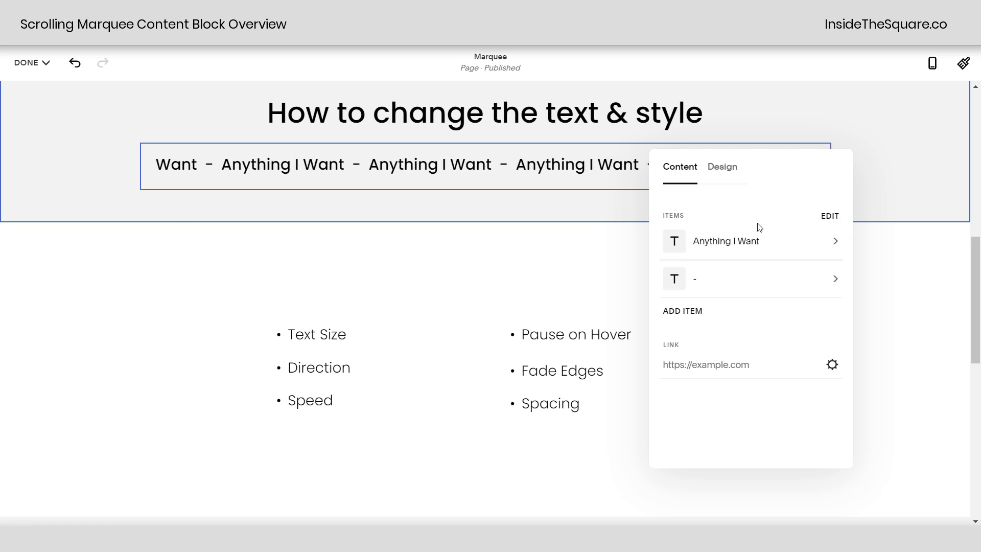
- Add another text item to the scrolling block and set its text to "Third Item"
{"action": "left_click", "coordinate": [706, 313]}
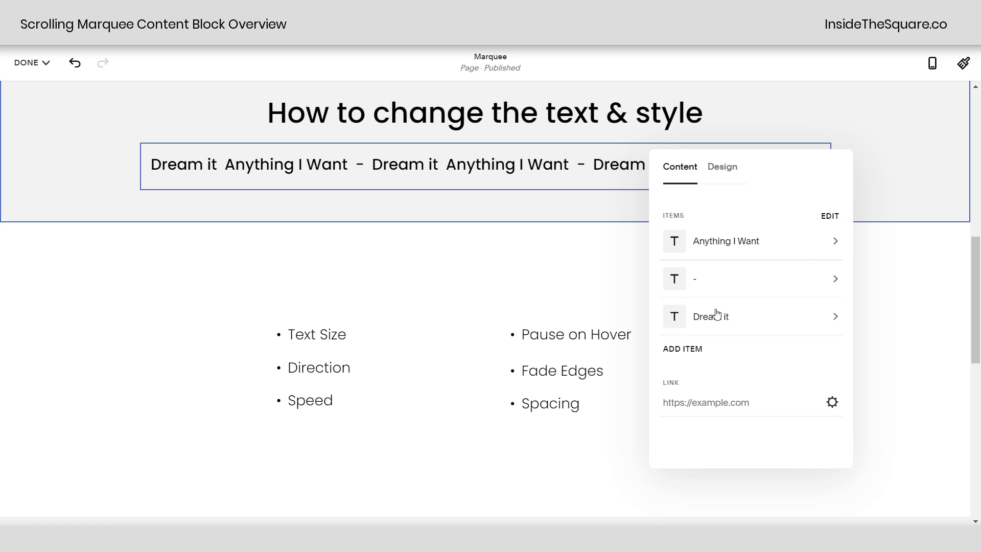
{"action": "left_click", "coordinate": [722, 317]}
{"action": "left_click", "coordinate": [737, 213]}
{"action": "key", "text": "BackSpace"}
{"action": "key", "text": "BackSpace"}
{"action": "key", "text": "BackSpace"}
{"action": "key", "text": "BackSpace"}
{"action": "key", "text": "BackSpace"}
{"action": "key", "text": "BackSpace"}
{"action": "key", "text": "BackSpace"}
{"action": "key", "text": "BackSpace"}
{"action": "type", "text": "Third Item"}
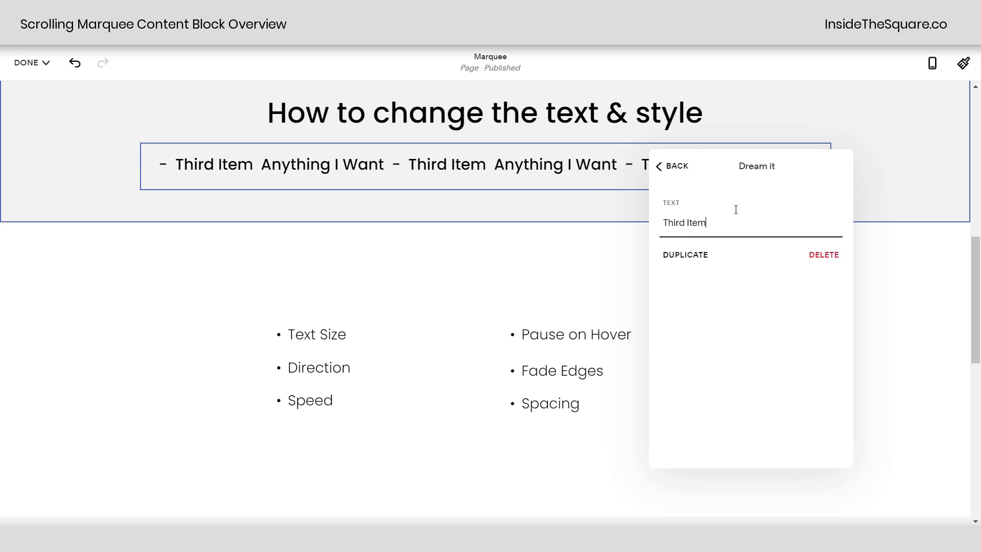
{"action": "left_click", "coordinate": [660, 168]}
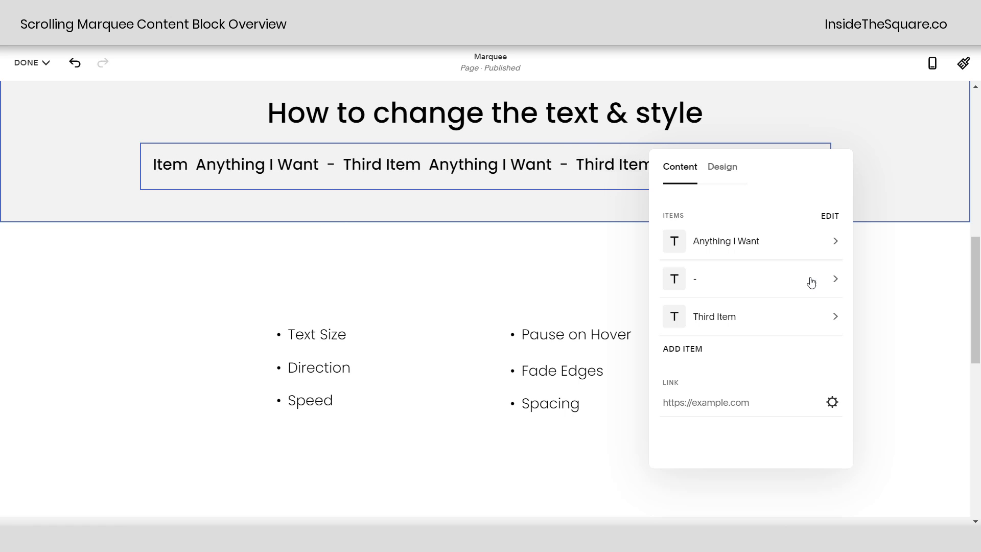
- Delete the "Third Item" entry from the scrolling block's item list
{"action": "left_click", "coordinate": [830, 216]}
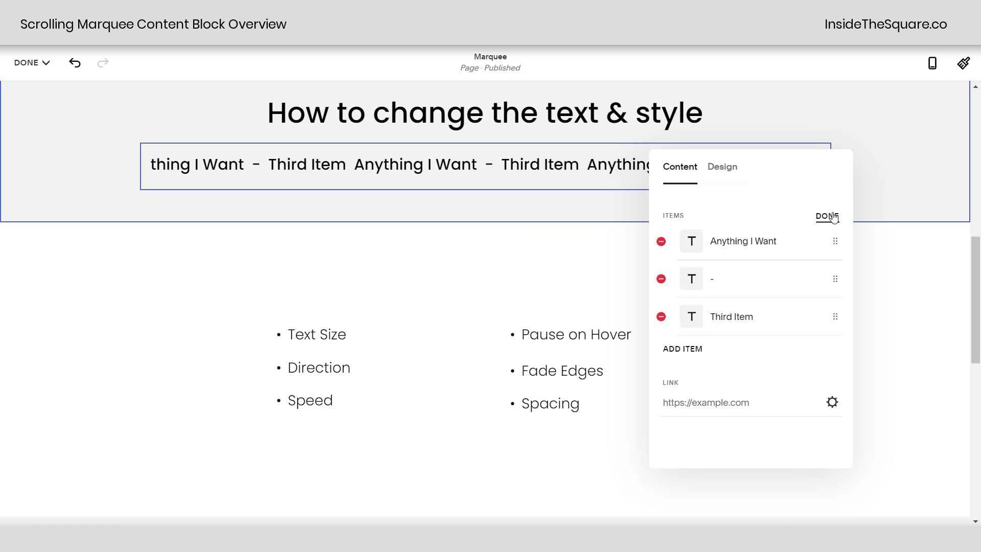
{"action": "left_click", "coordinate": [661, 316]}
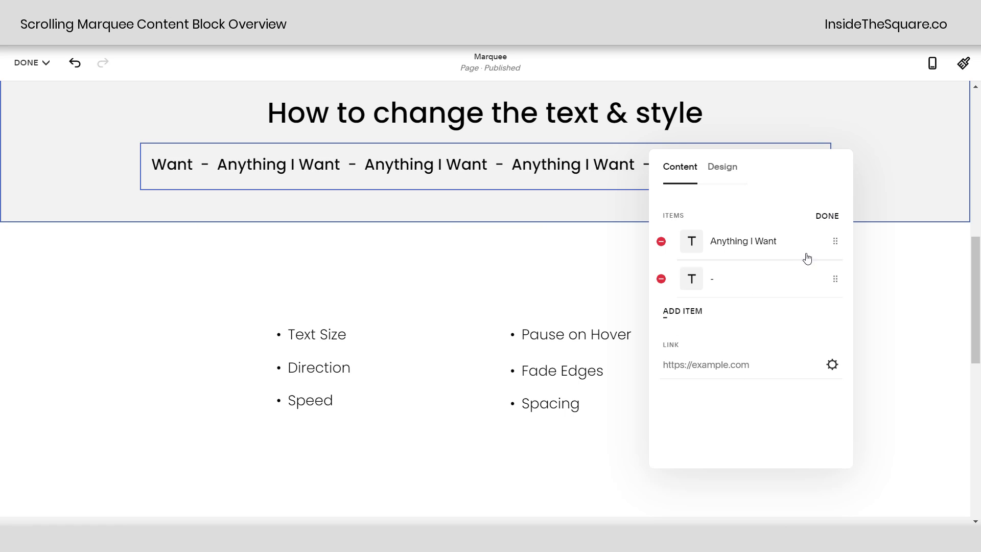
{"action": "left_click", "coordinate": [827, 216]}
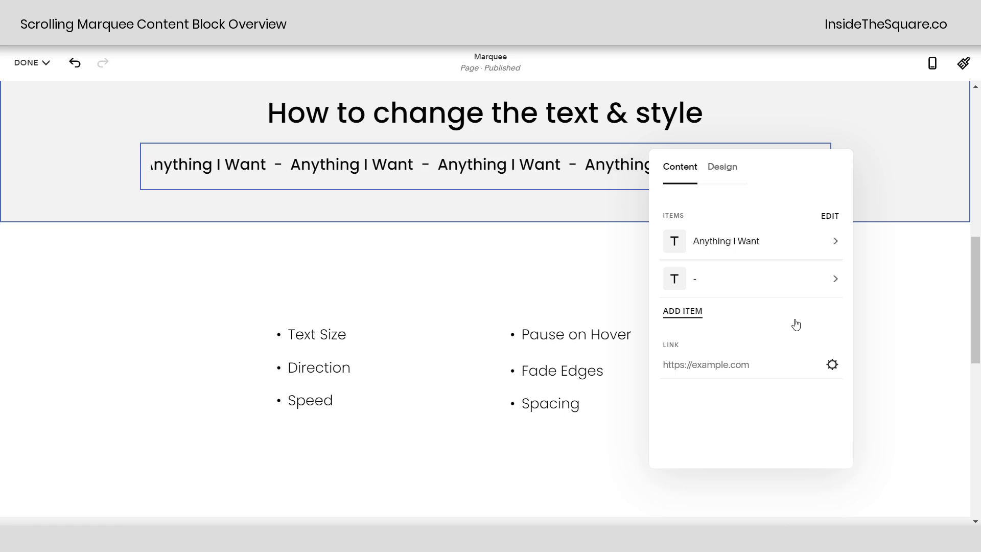
- Delete the "-" item from the scrolling block and add a new item with the text "+" in its place
{"action": "left_click", "coordinate": [830, 216]}
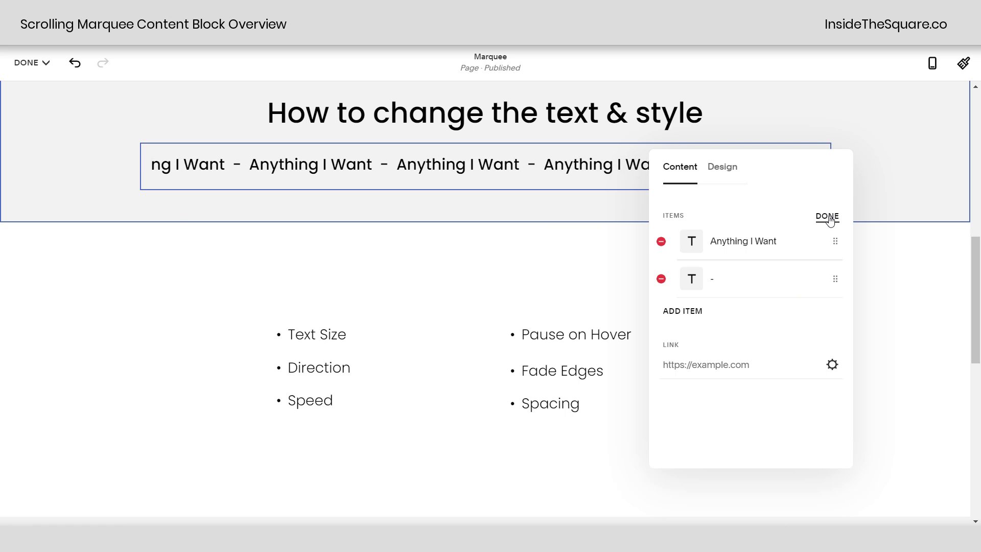
{"action": "left_click", "coordinate": [661, 279]}
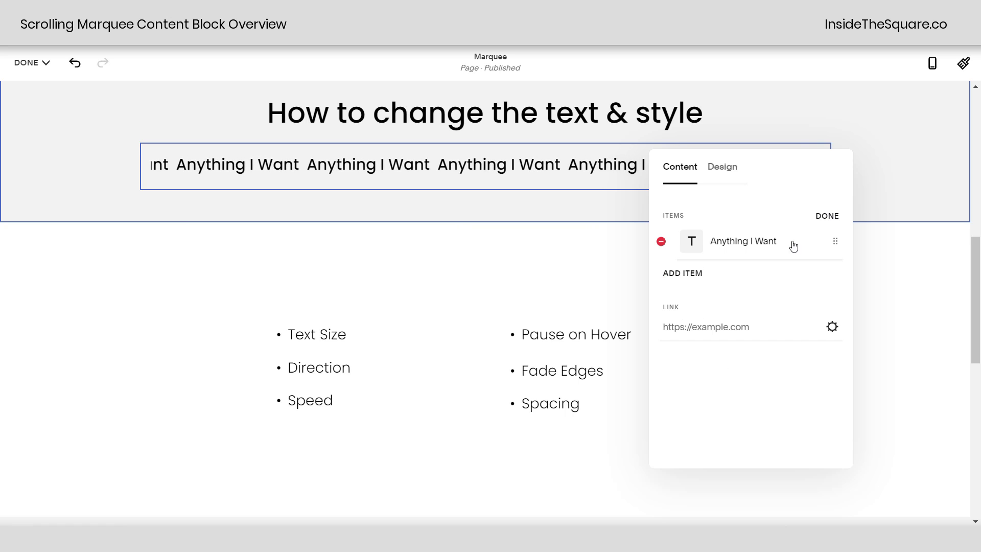
{"action": "left_click", "coordinate": [827, 216]}
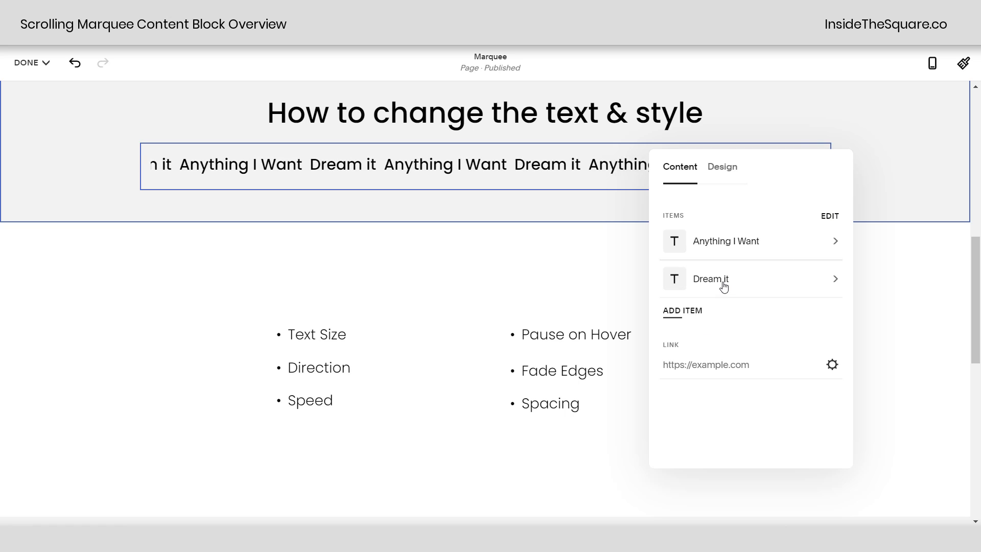
{"action": "left_click", "coordinate": [692, 281]}
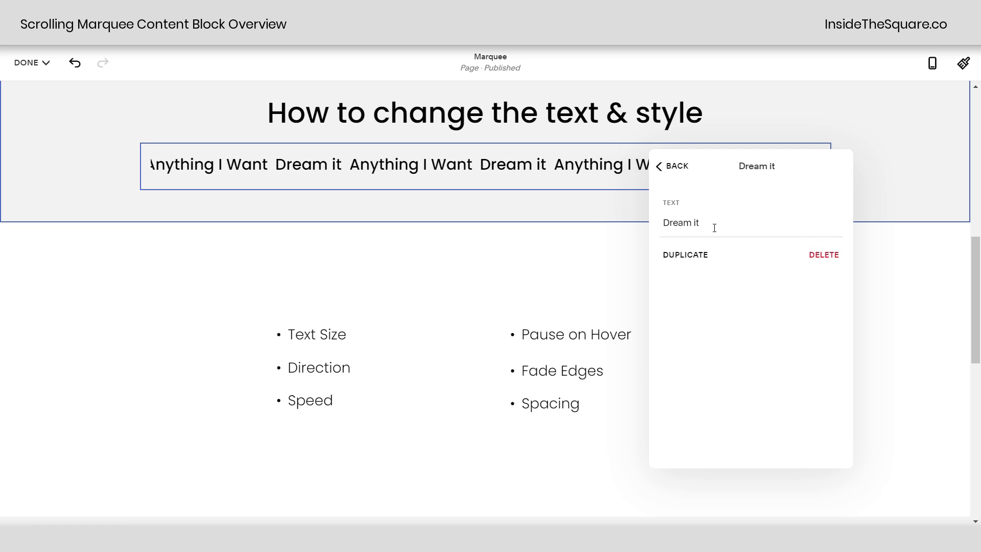
{"action": "left_click", "coordinate": [714, 222]}
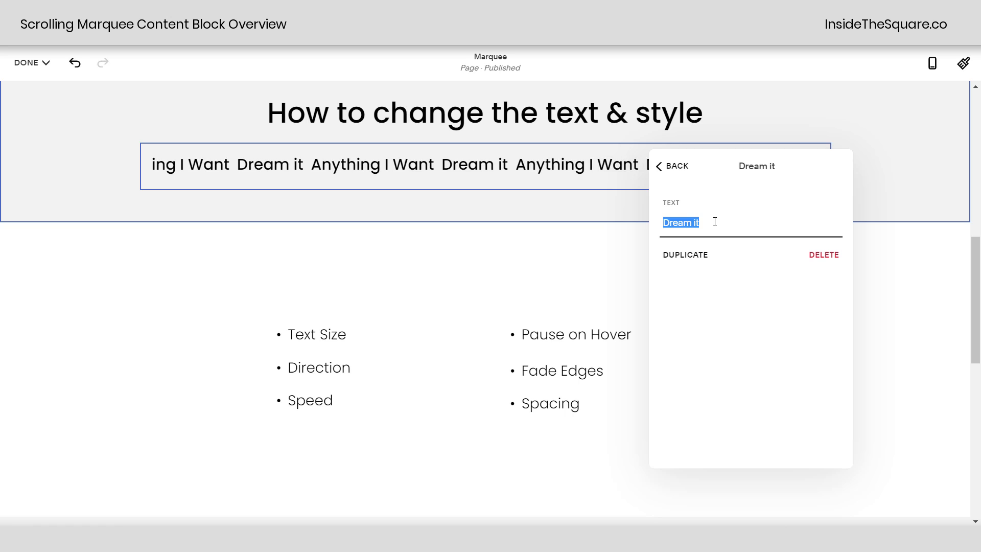
{"action": "left_click", "coordinate": [671, 172]}
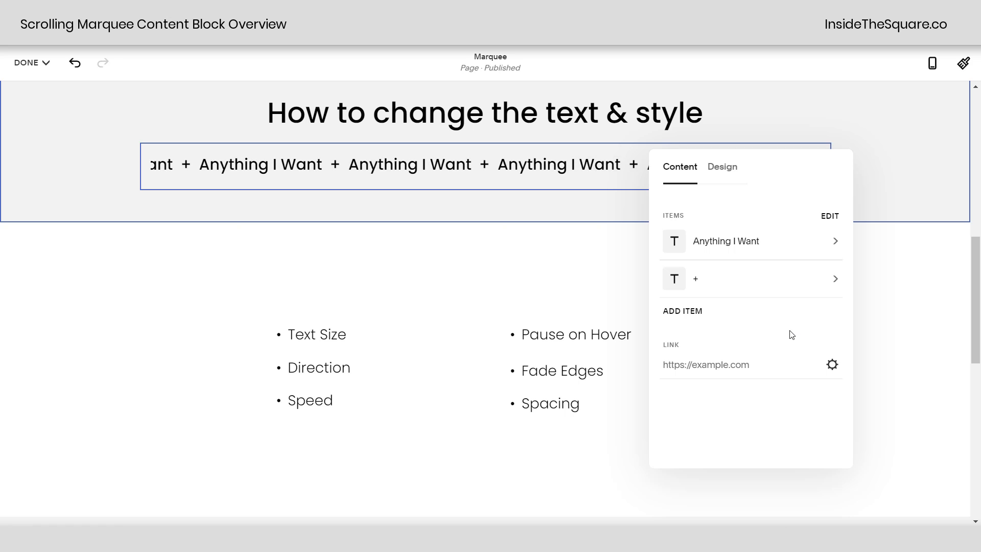
- Review the Web Address, File, Email and Phone link options for the scrolling block, leaving the link empty
{"action": "left_click", "coordinate": [832, 364]}
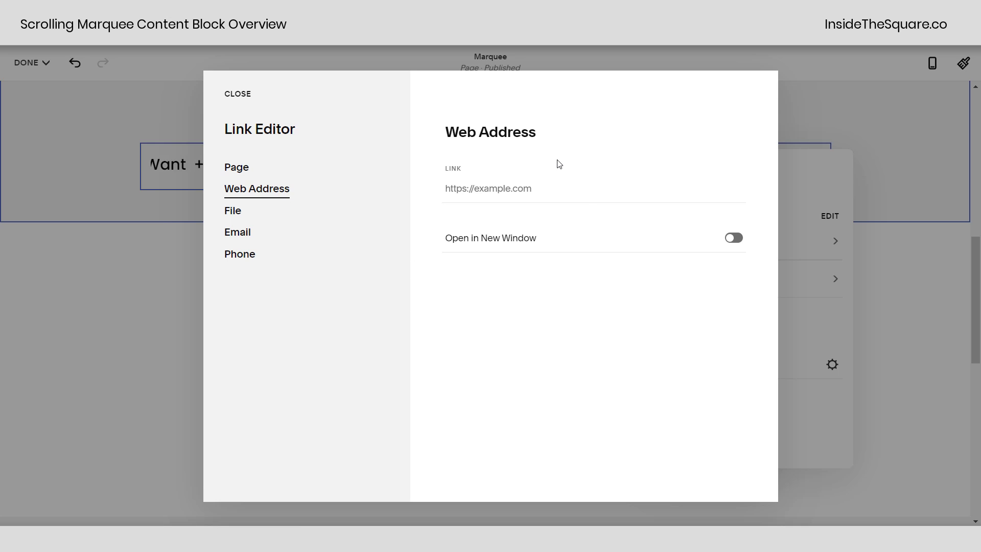
{"action": "left_click", "coordinate": [262, 215]}
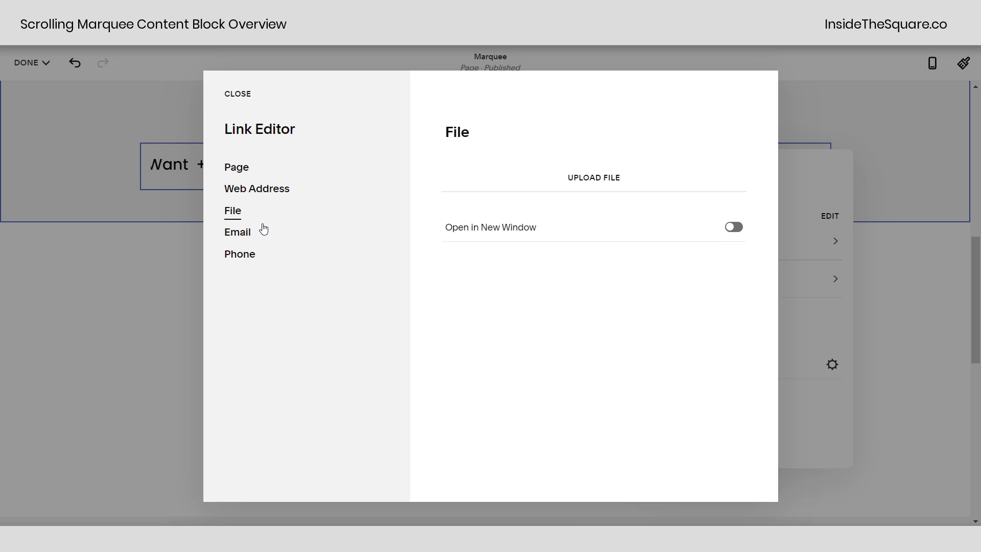
{"action": "left_click", "coordinate": [257, 231]}
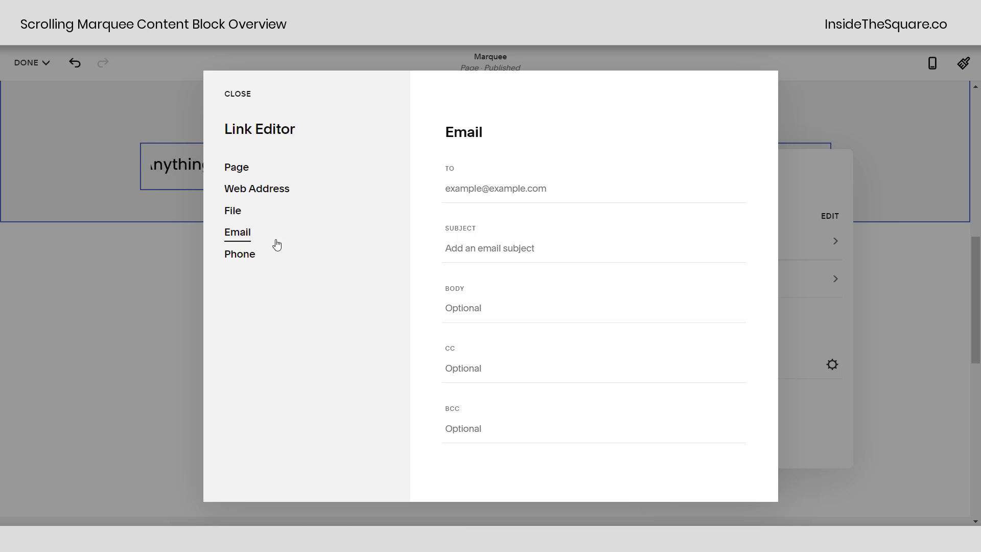
{"action": "left_click", "coordinate": [265, 258]}
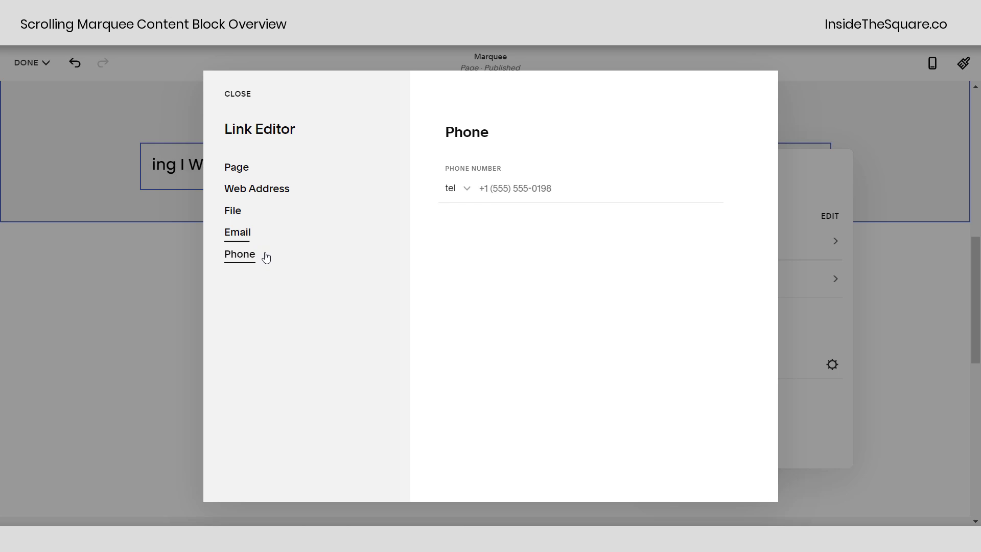
{"action": "left_click", "coordinate": [250, 96]}
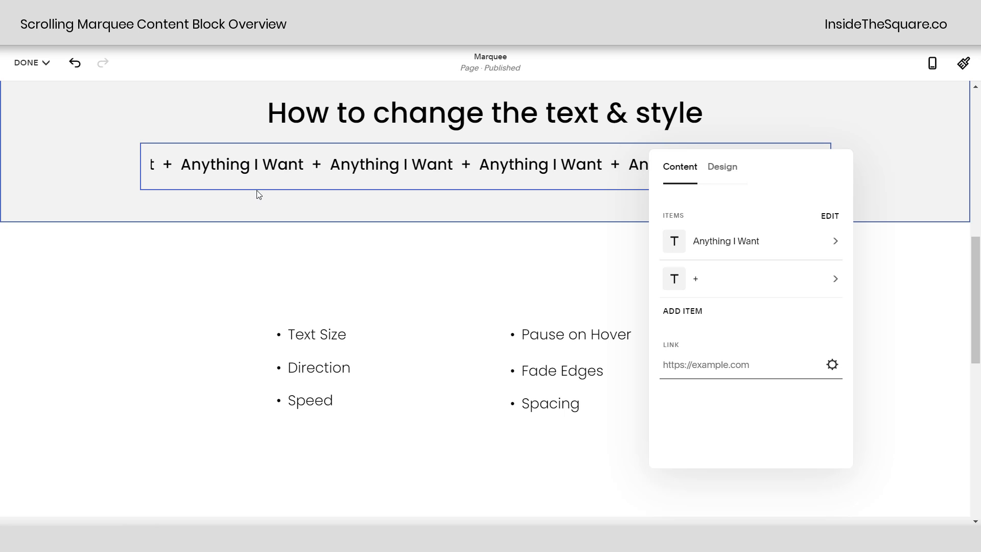
- Set the scrolling block's wave intensity to the maximum
{"action": "left_click", "coordinate": [732, 175]}
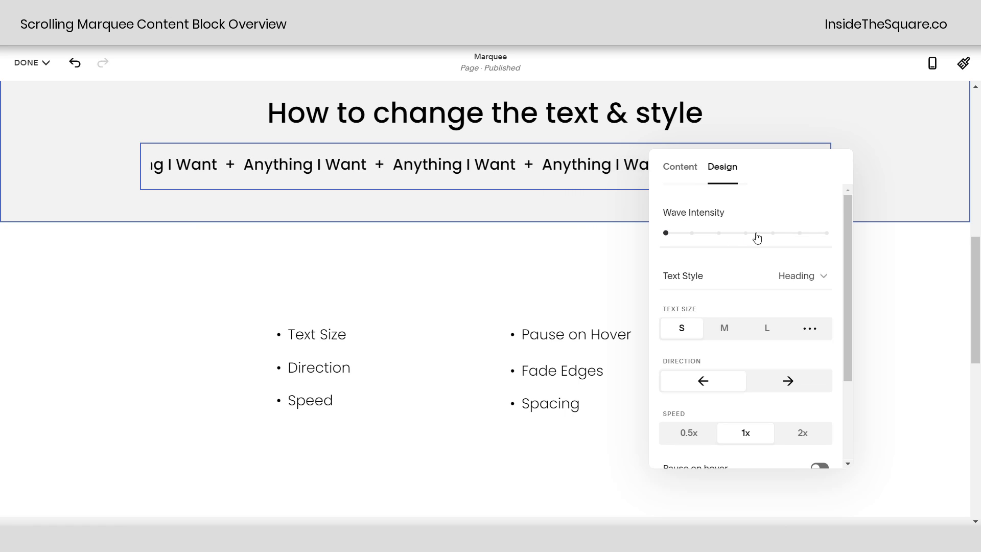
{"action": "left_click_drag", "start_coordinate": [775, 163], "coordinate": [846, 192]}
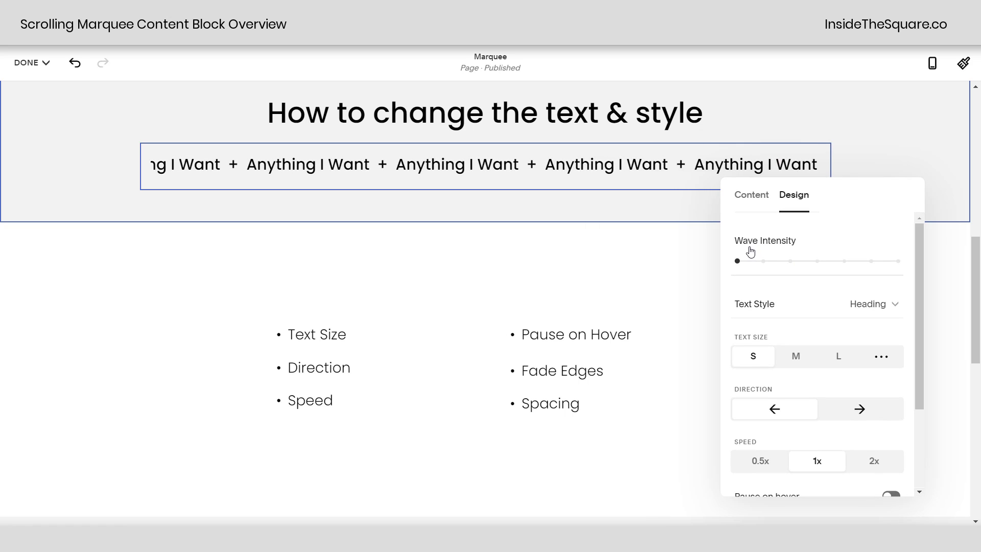
{"action": "left_click", "coordinate": [764, 262]}
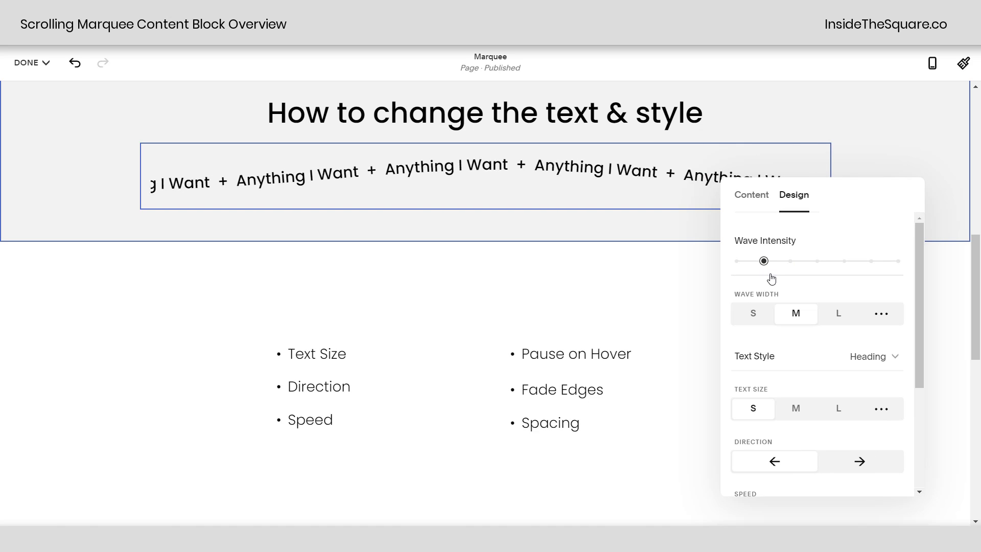
{"action": "left_click", "coordinate": [795, 263]}
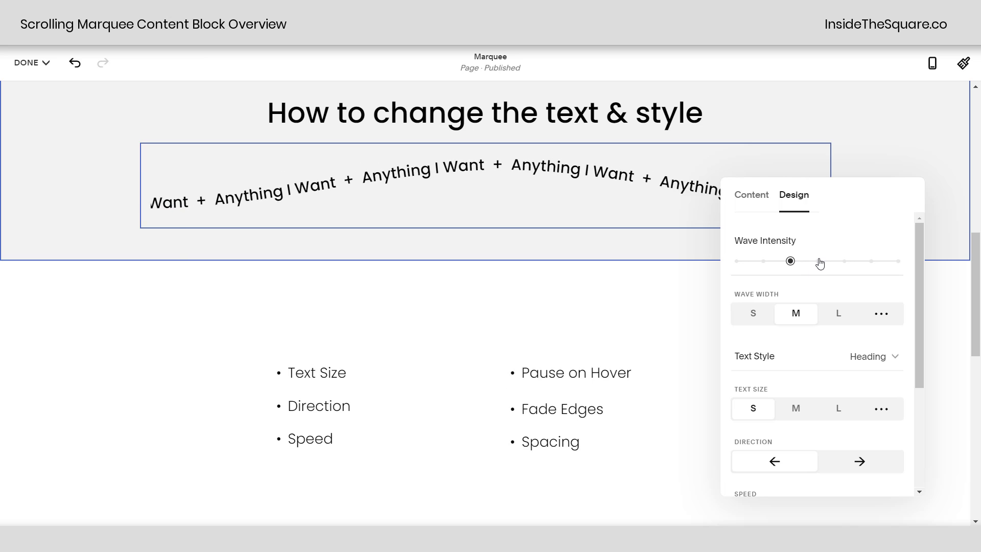
{"action": "left_click", "coordinate": [817, 263]}
{"action": "left_click", "coordinate": [894, 264]}
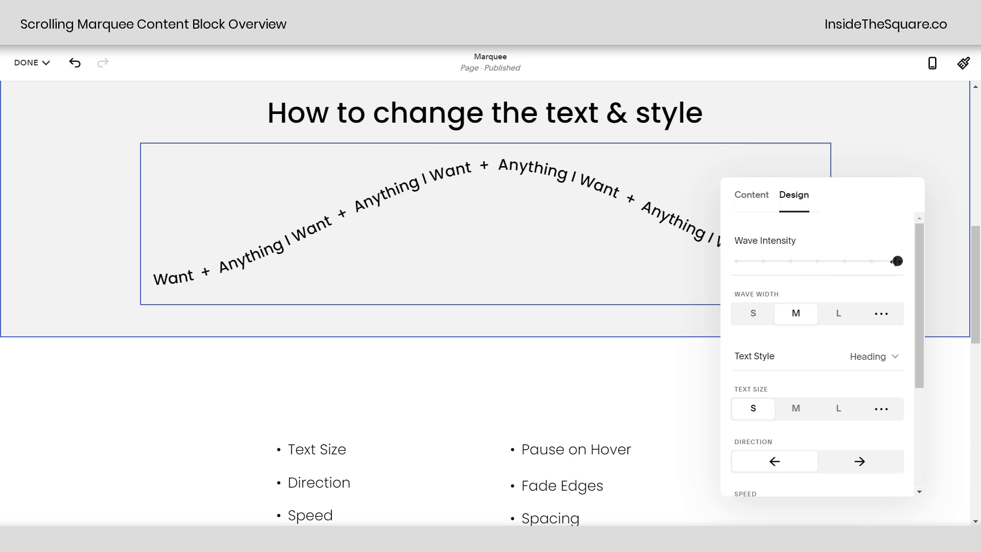
- Try the scrolling block's wave intensity at zero, at the first notch above zero, and at the maximum
{"action": "left_click", "coordinate": [737, 262]}
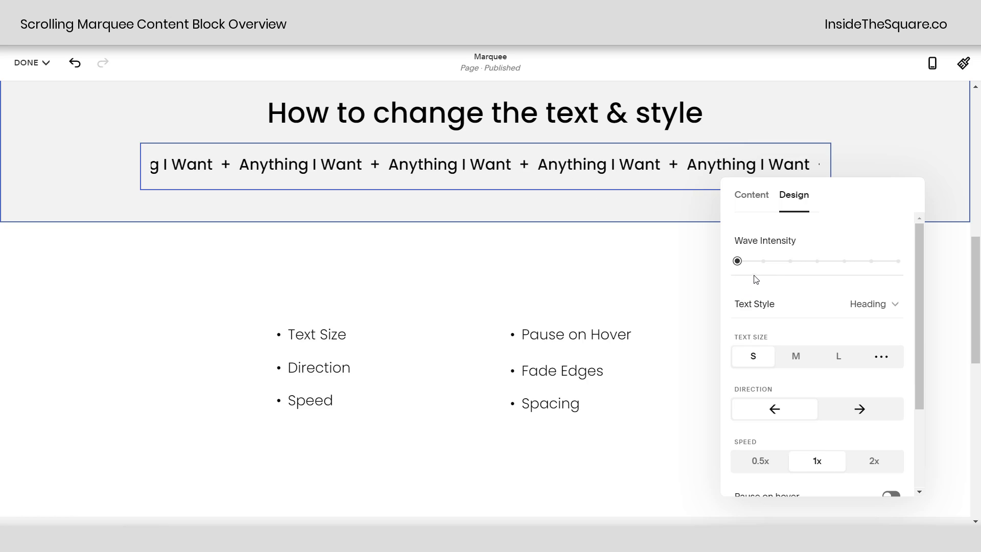
{"action": "left_click", "coordinate": [763, 271]}
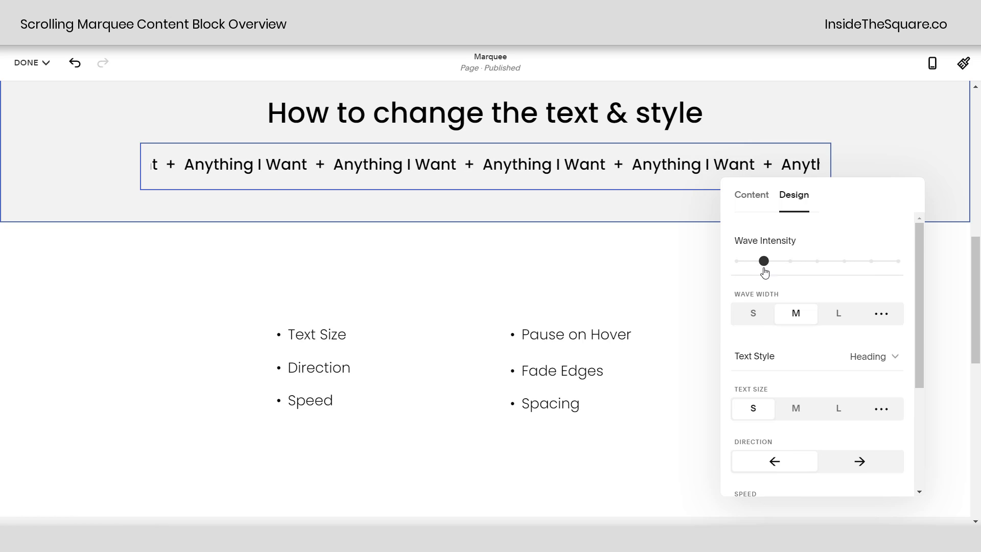
{"action": "left_click", "coordinate": [894, 270]}
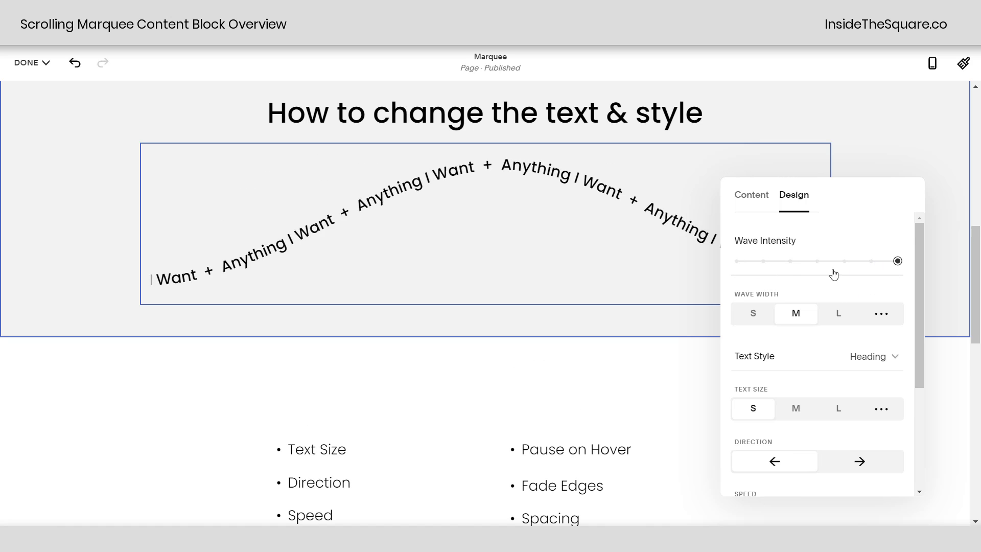
- Try the small and large wave widths, and a custom wave width of 7
{"action": "left_click", "coordinate": [755, 314]}
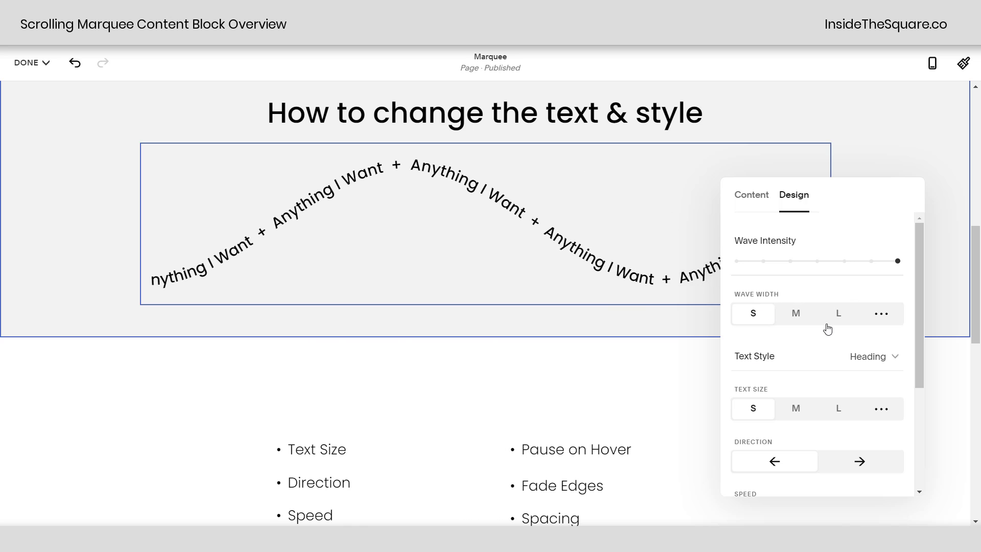
{"action": "left_click", "coordinate": [839, 316]}
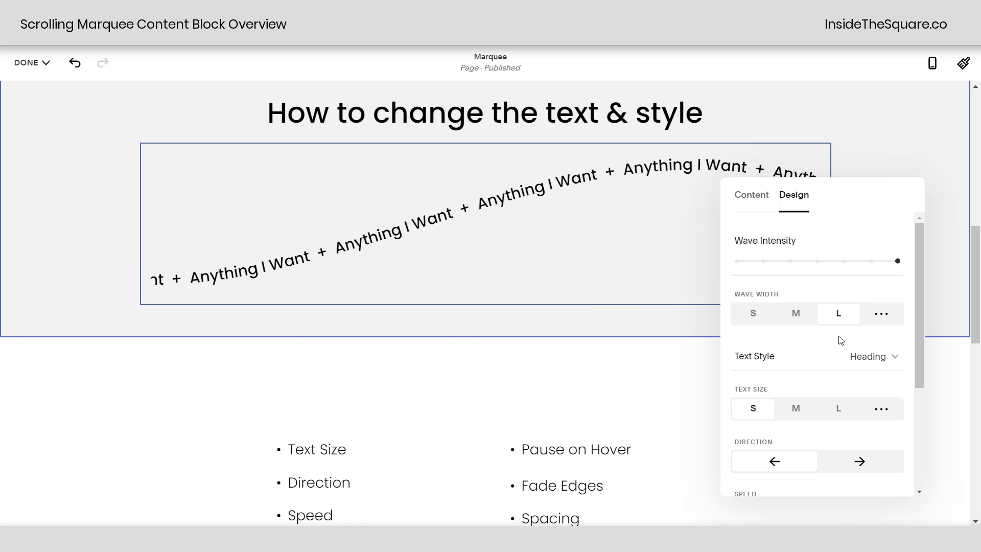
{"action": "left_click", "coordinate": [881, 317]}
{"action": "mouse_move", "coordinate": [862, 362]}
{"action": "left_mouse_down"}
{"action": "mouse_move", "coordinate": [783, 366]}
{"action": "mouse_move", "coordinate": [847, 357]}
{"action": "left_mouse_up"}
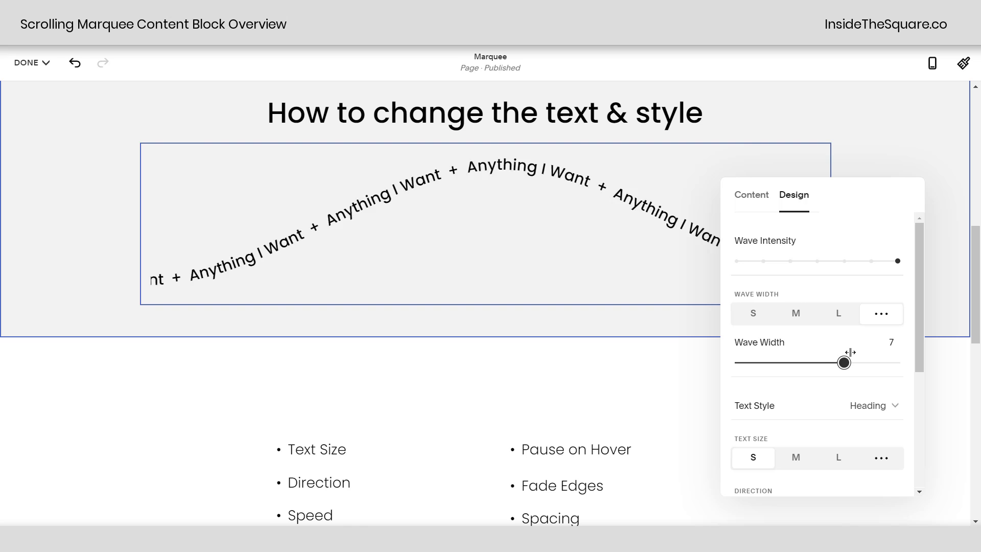
- Reduce the wave intensity to the first notch above zero and set the wave width to S
{"action": "left_click", "coordinate": [764, 262]}
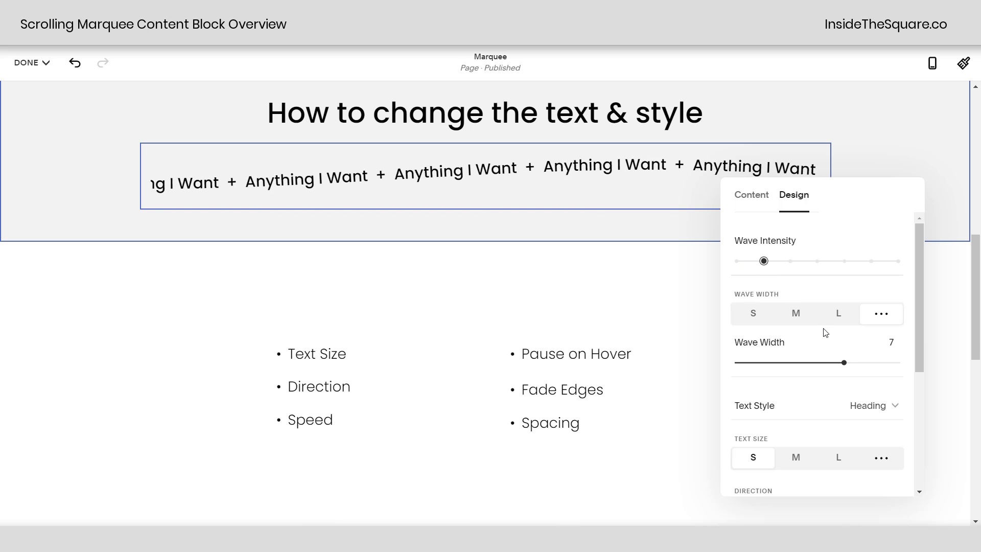
{"action": "left_click", "coordinate": [756, 315]}
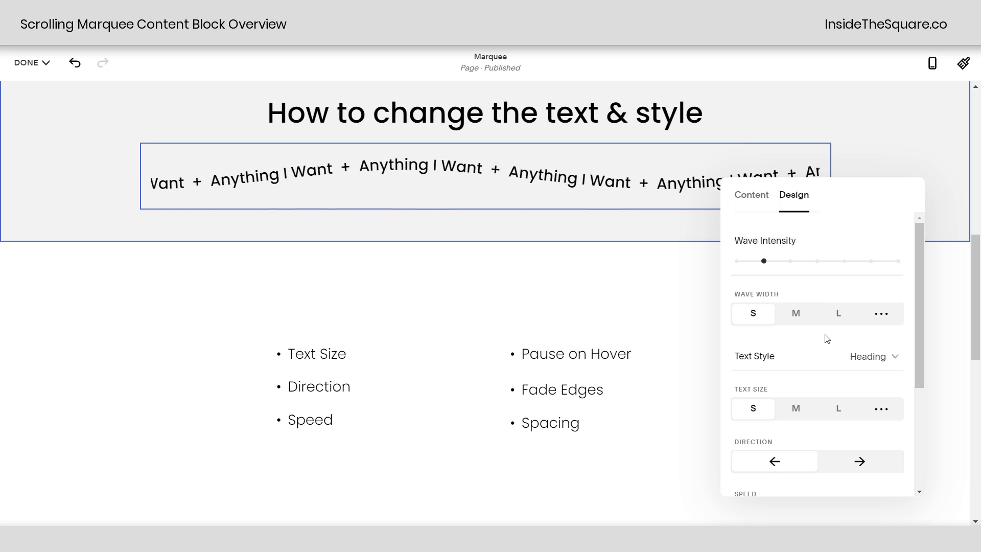
- Try the scrolling text at size L with the Paragraph text style
{"action": "scroll", "coordinate": [817, 327], "scroll_direction": "down", "scroll_amount": 1}
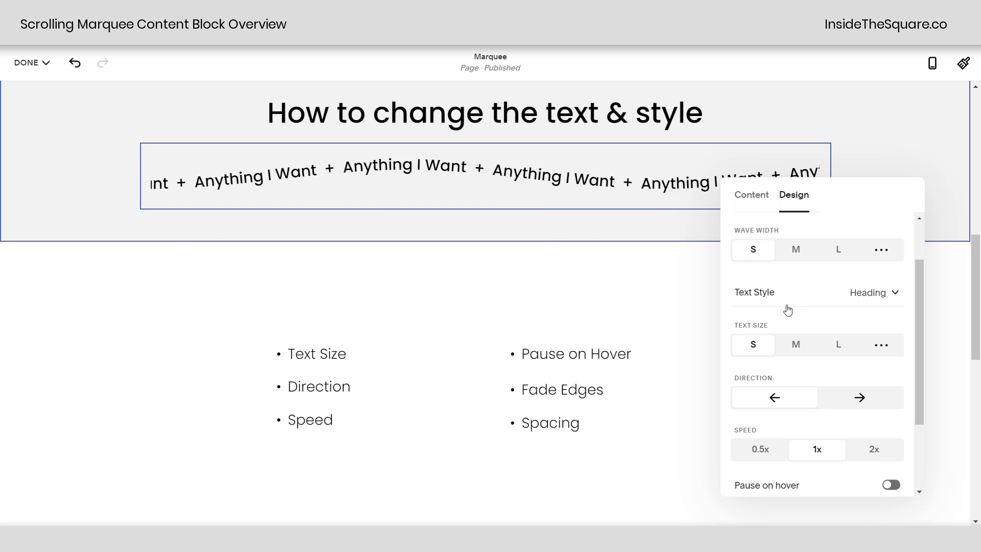
{"action": "left_click", "coordinate": [816, 301]}
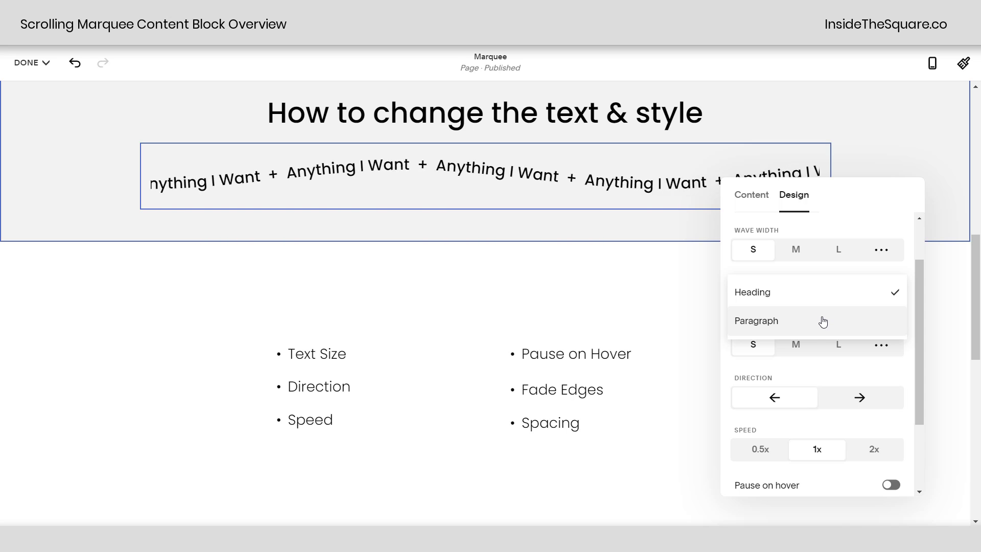
{"action": "left_click", "coordinate": [854, 270]}
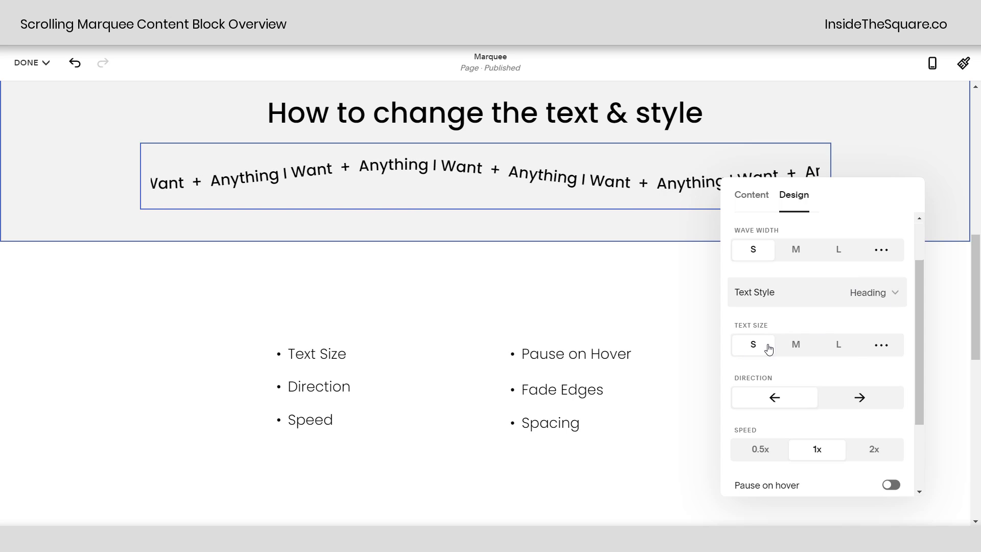
{"action": "left_click", "coordinate": [839, 346]}
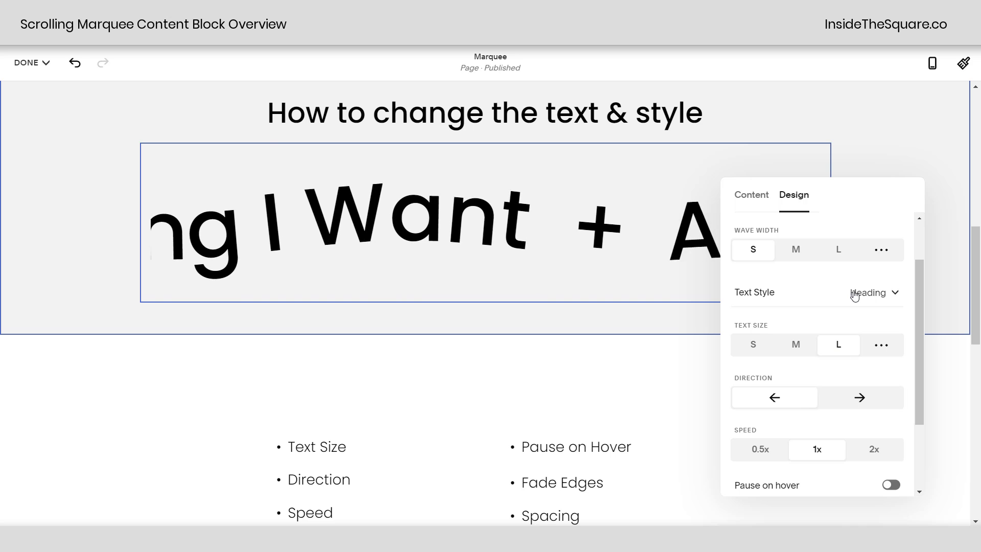
{"action": "left_click", "coordinate": [797, 292]}
{"action": "left_click", "coordinate": [824, 331]}
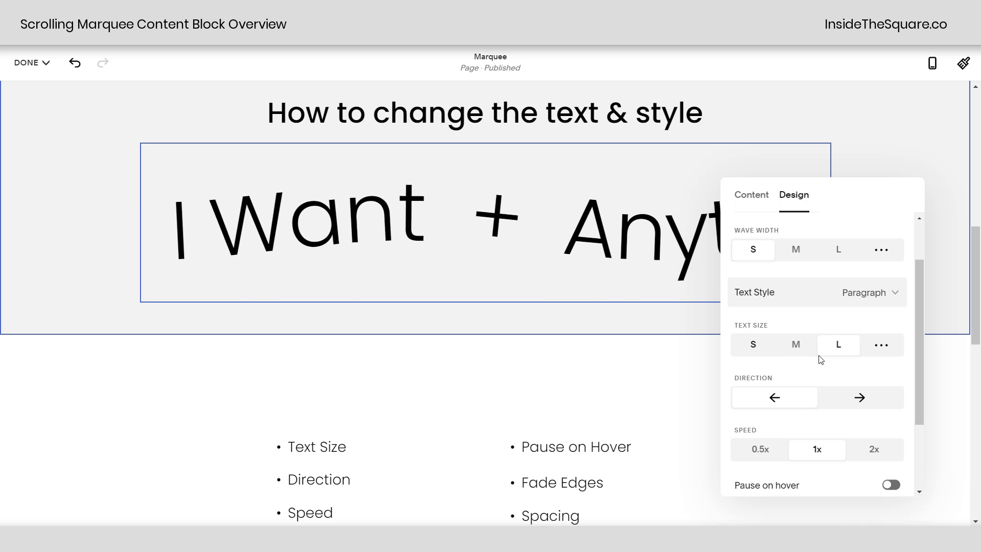
- Set the scrolling block's text style back to Heading and its text size back to S
{"action": "left_click", "coordinate": [865, 295]}
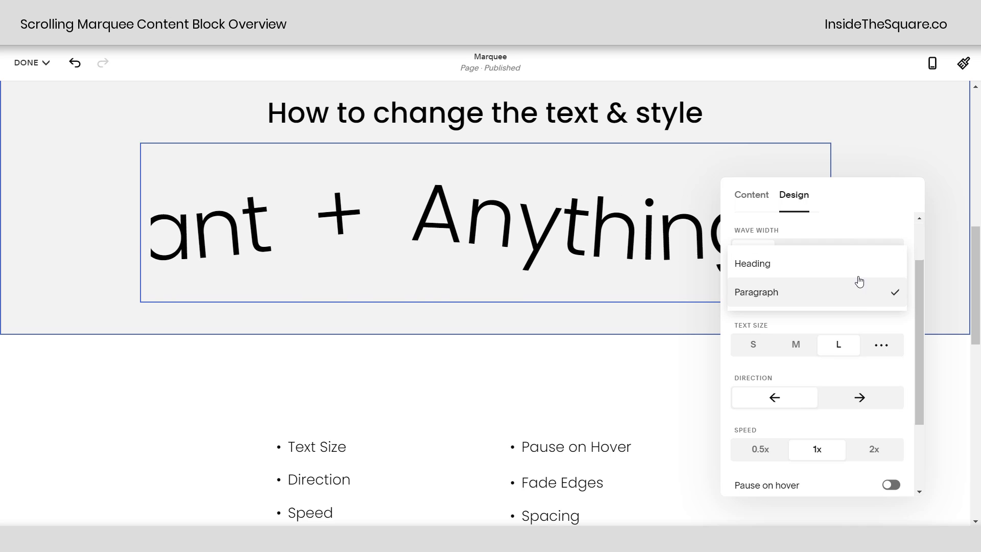
{"action": "left_click", "coordinate": [857, 268]}
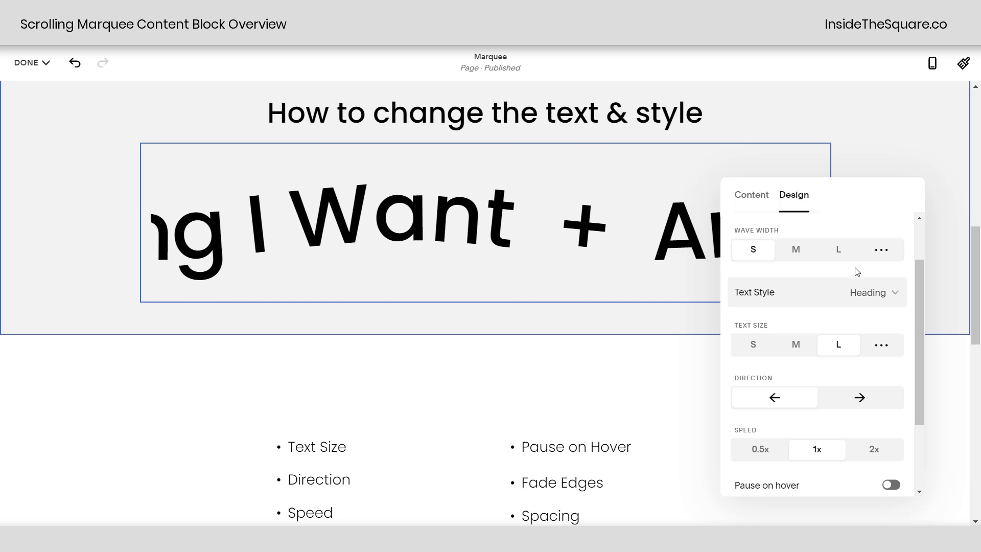
{"action": "left_click", "coordinate": [746, 352]}
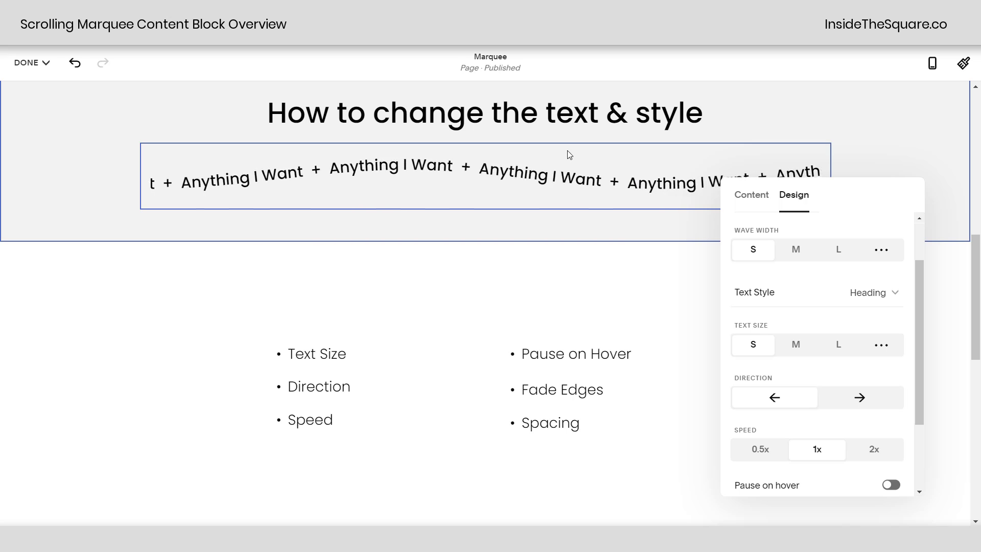
- Make the text scroll to the right and set its speed to 0.5x after trying 2x
{"action": "left_click", "coordinate": [871, 399]}
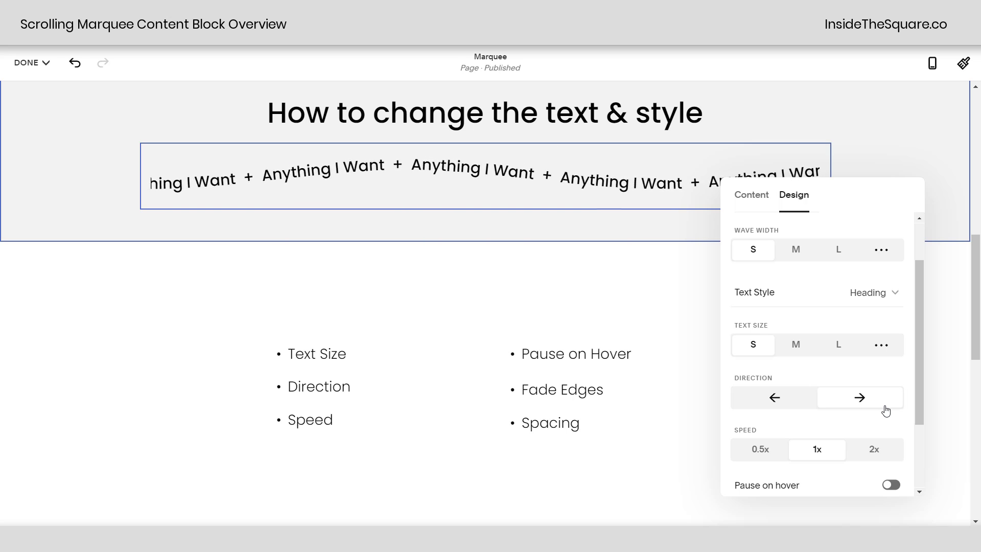
{"action": "scroll", "coordinate": [863, 405], "scroll_direction": "down", "scroll_amount": 2}
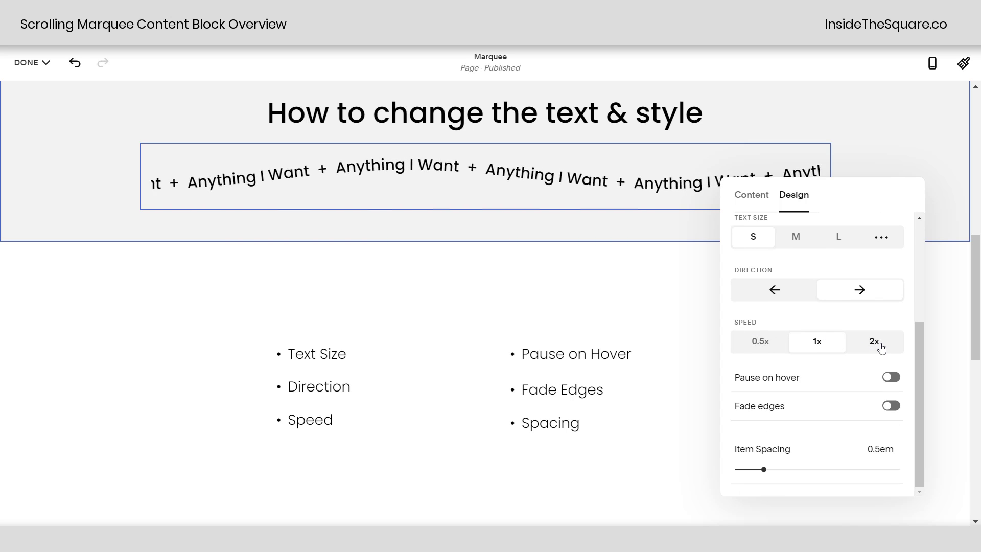
{"action": "left_click", "coordinate": [874, 341]}
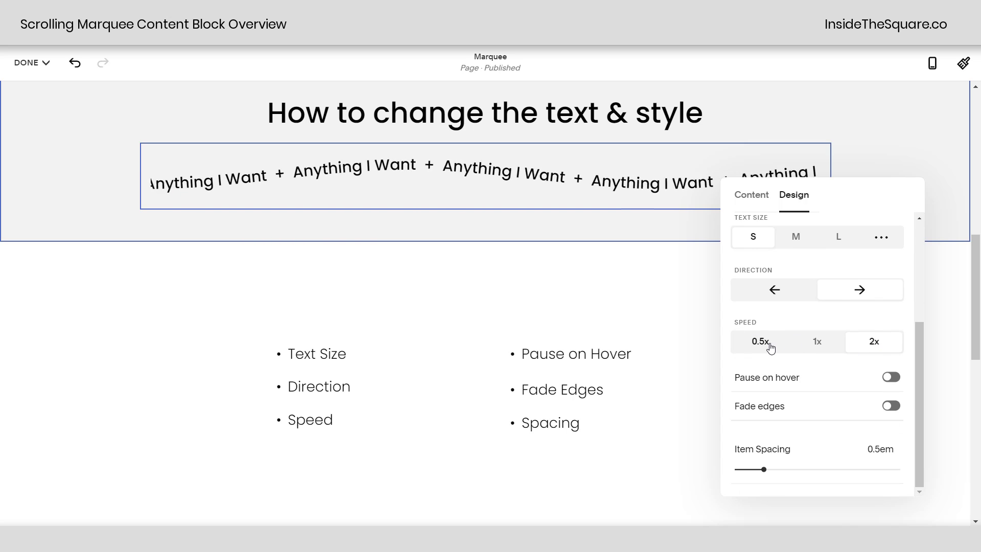
{"action": "left_click", "coordinate": [772, 346]}
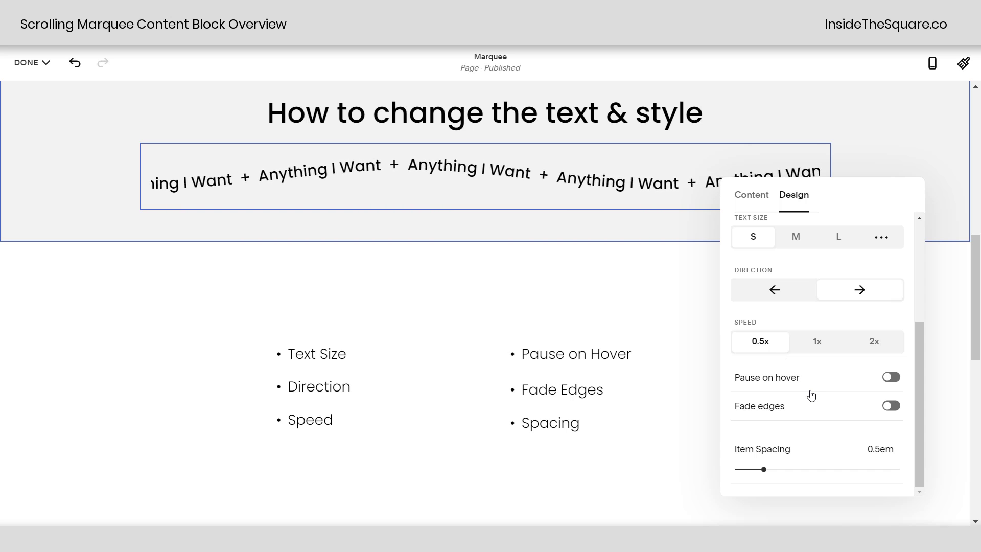
- Enable Pause on hover and Fade edges for the scrolling block, and set the item spacing to 2em
{"action": "left_click", "coordinate": [893, 377]}
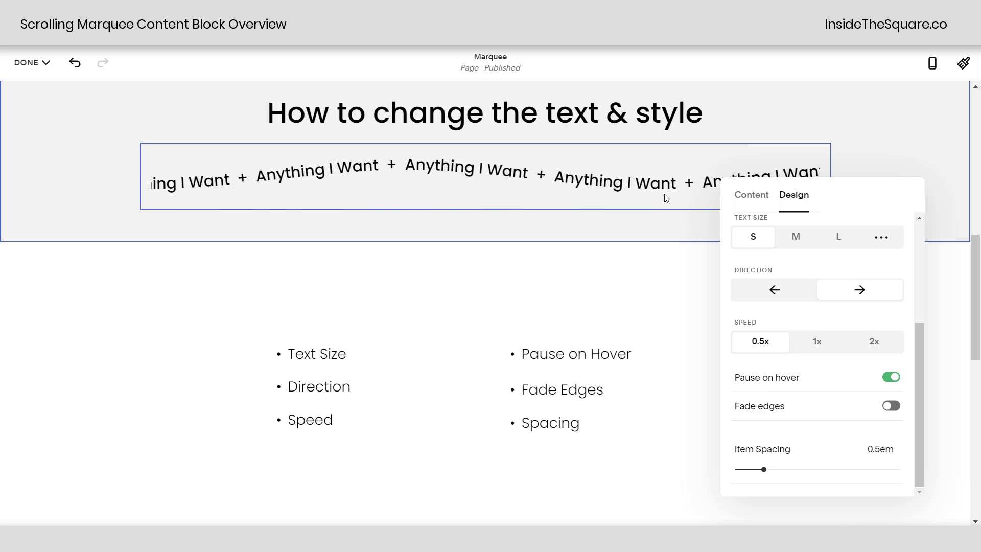
{"action": "left_click", "coordinate": [885, 406]}
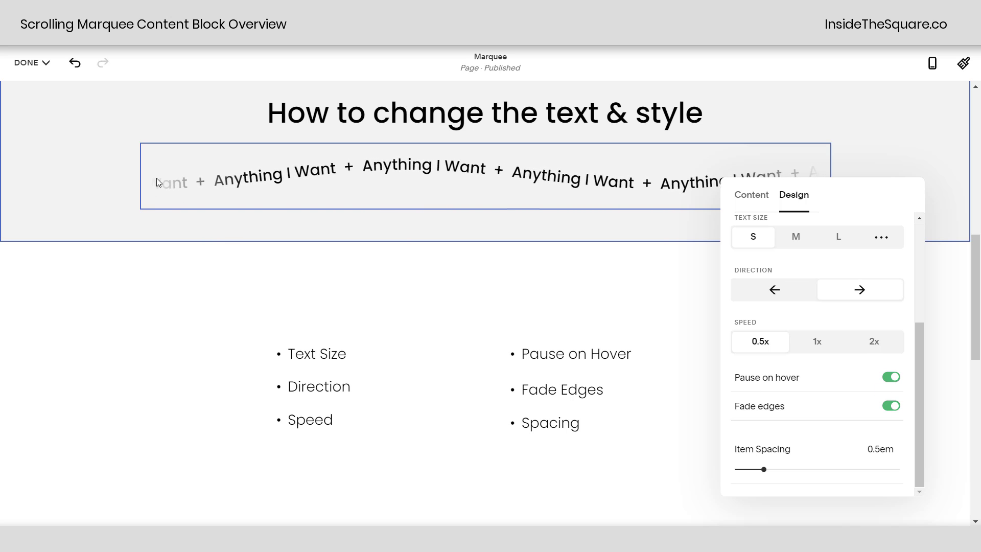
{"action": "left_click_drag", "start_coordinate": [824, 196], "coordinate": [789, 212]}
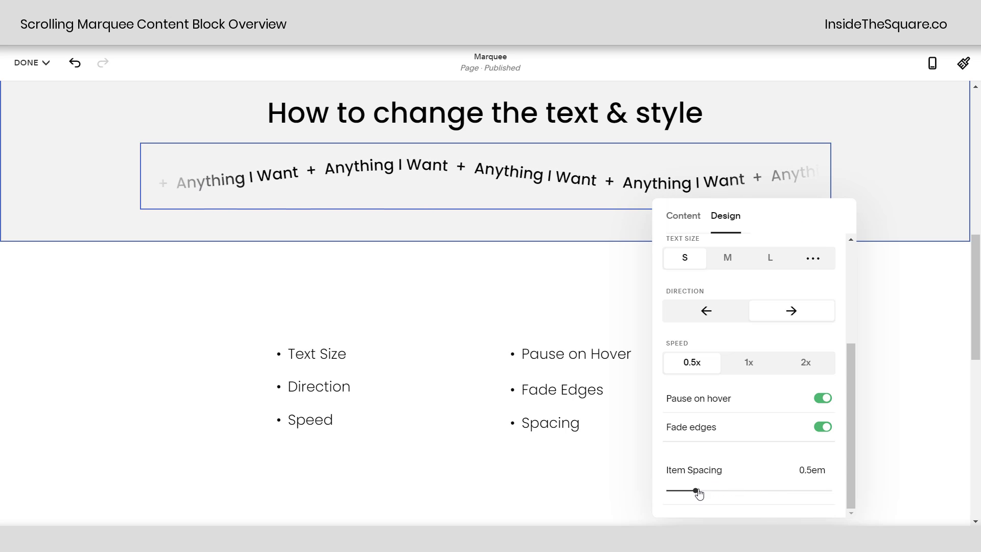
{"action": "left_click_drag", "start_coordinate": [696, 491], "coordinate": [775, 490]}
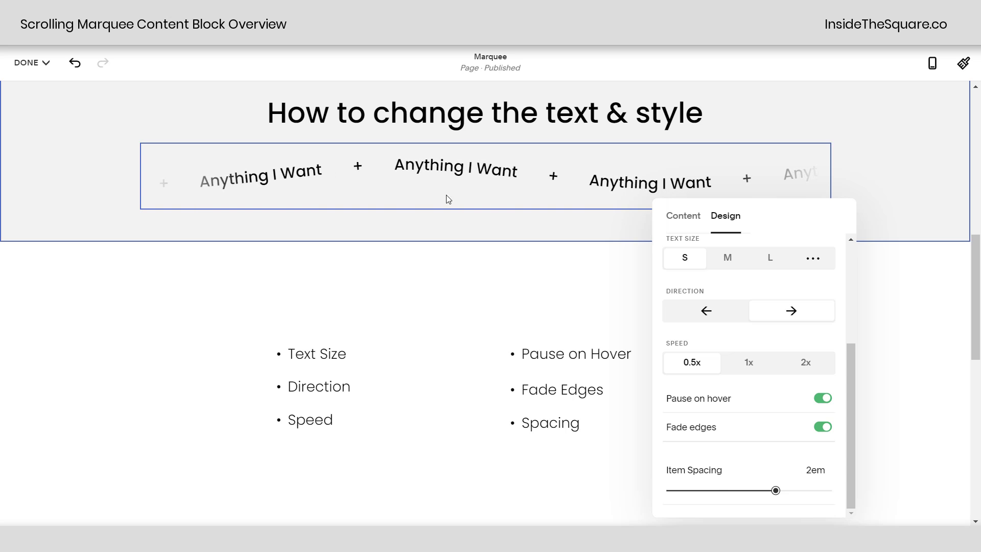
- Check the scrolling block's content items, close its settings and save the page changes
{"action": "left_click", "coordinate": [685, 218]}
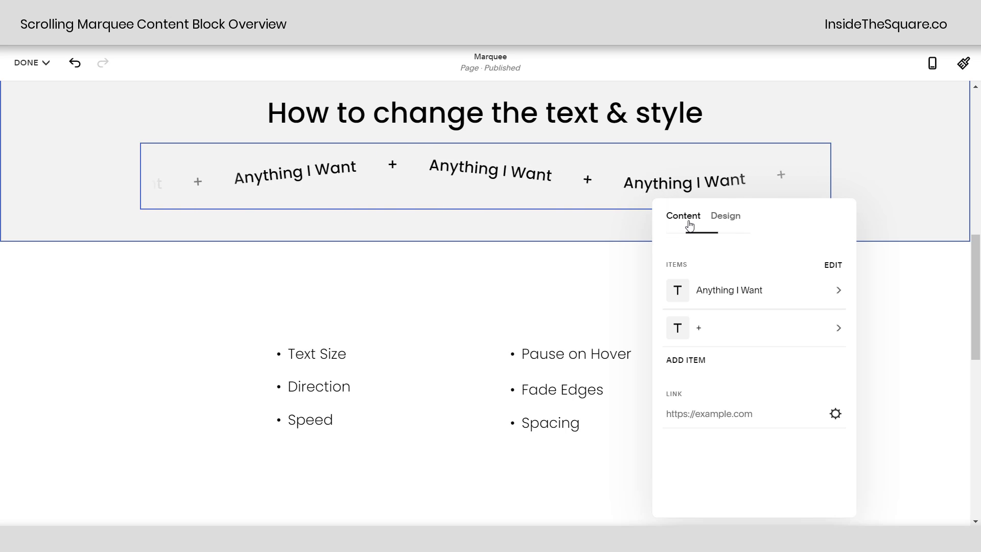
{"action": "left_click", "coordinate": [525, 269]}
{"action": "mouse_move", "coordinate": [23, 70]}
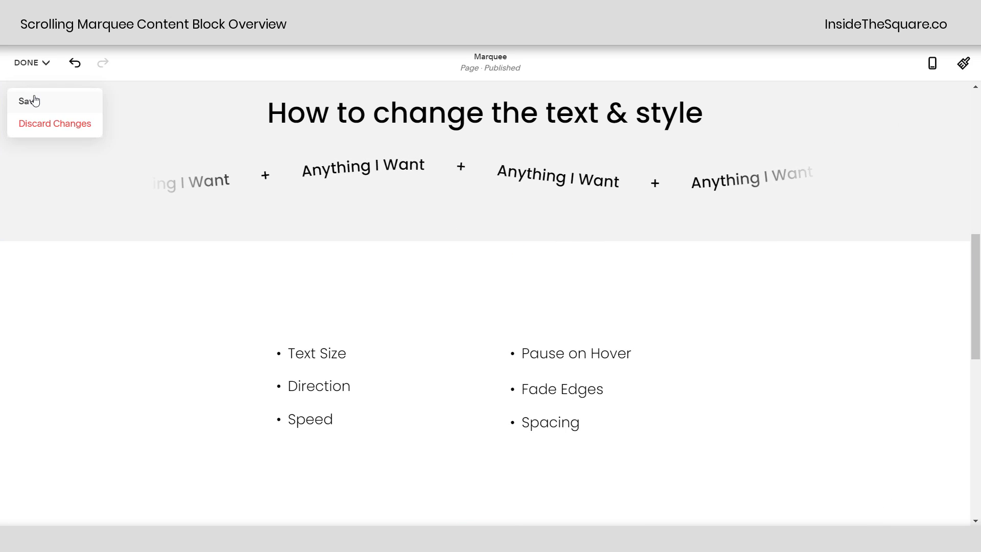
{"action": "left_click", "coordinate": [31, 99]}
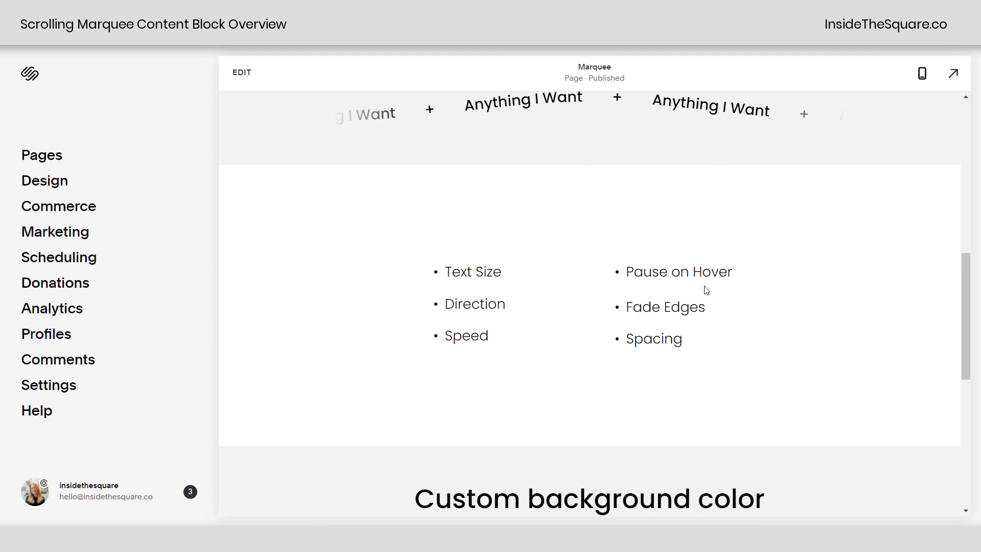
- Reopen the Marquee page for editing and add a second Scrolling block directly below the existing one
{"action": "scroll", "coordinate": [703, 286], "scroll_direction": "up", "scroll_amount": 3}
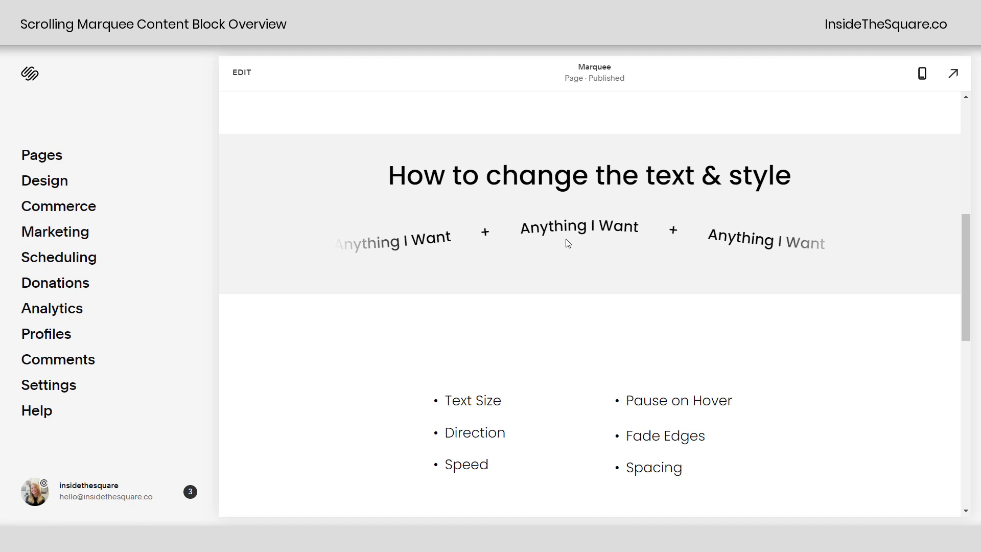
{"action": "left_click", "coordinate": [236, 74]}
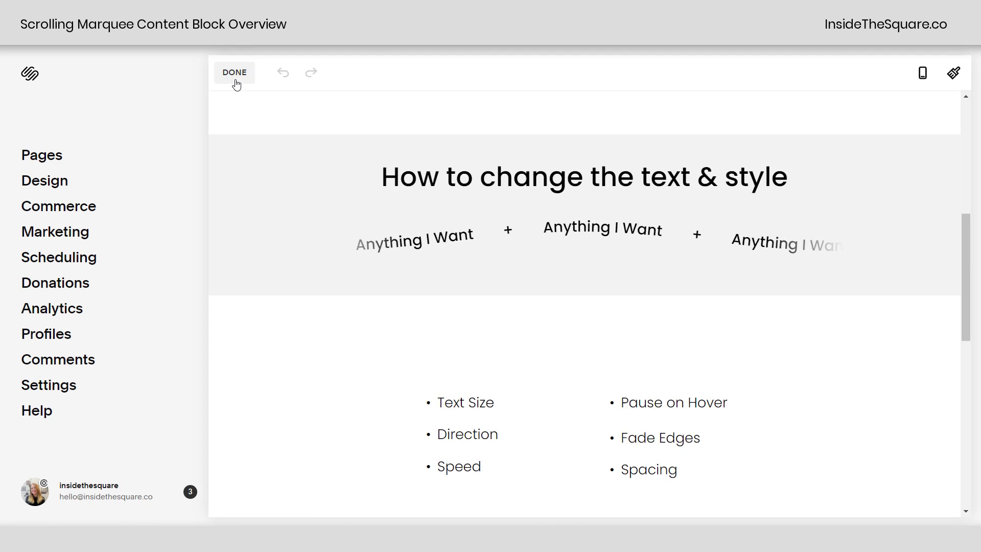
{"action": "scroll", "coordinate": [603, 301], "scroll_direction": "down", "scroll_amount": 1}
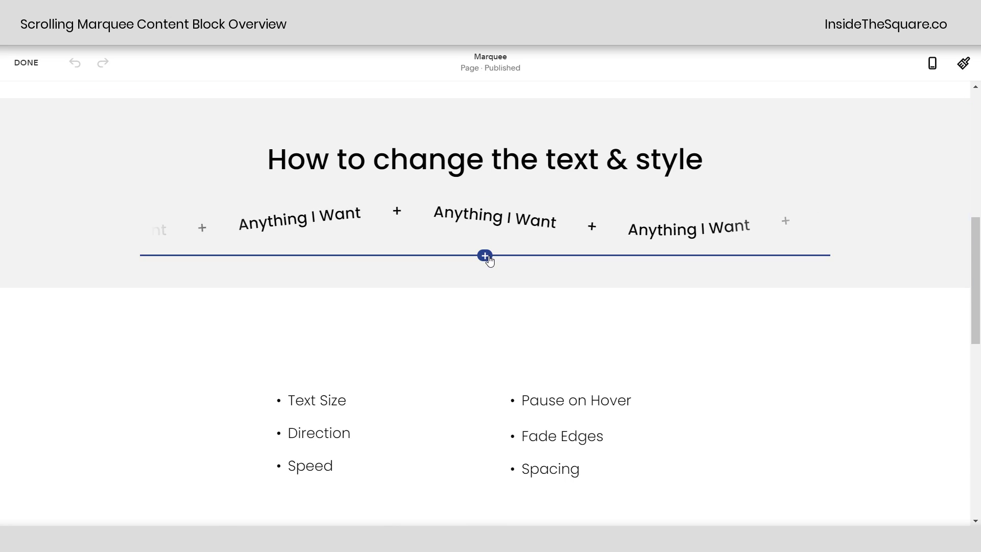
{"action": "left_click", "coordinate": [487, 257]}
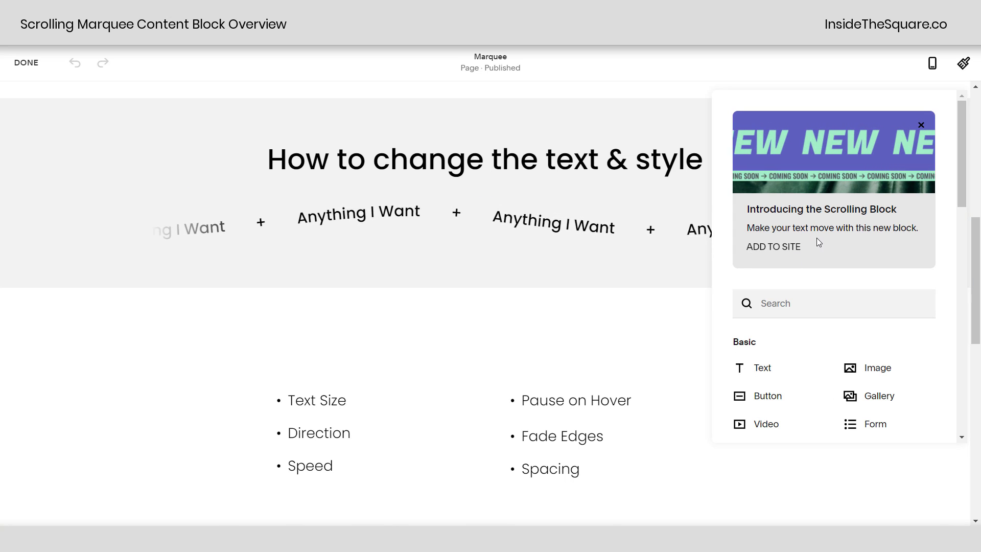
{"action": "scroll", "coordinate": [820, 271], "scroll_direction": "down", "scroll_amount": 6}
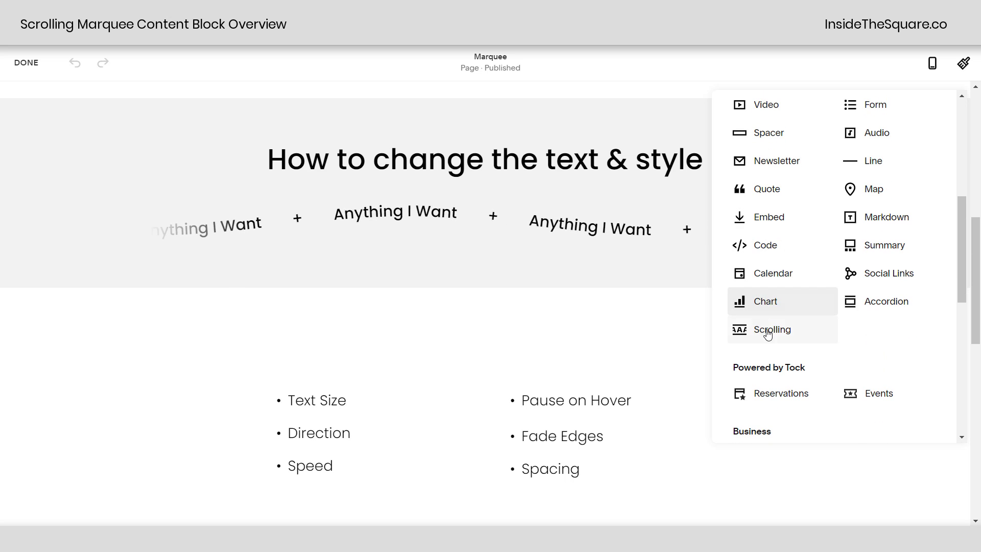
{"action": "left_click", "coordinate": [795, 330]}
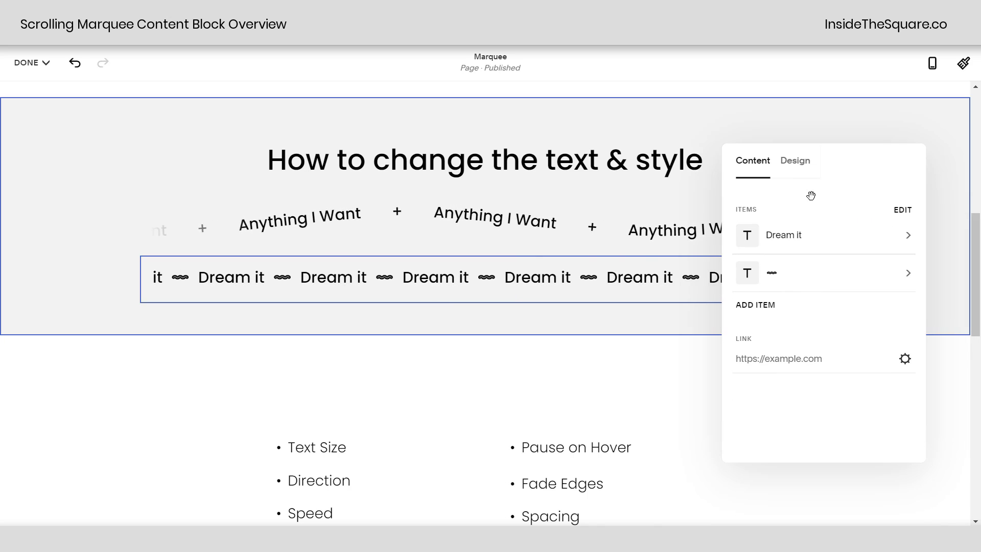
- Change the new scrolling block's "Dream it" item text to "Typing Your Own Text"
{"action": "left_click", "coordinate": [781, 244]}
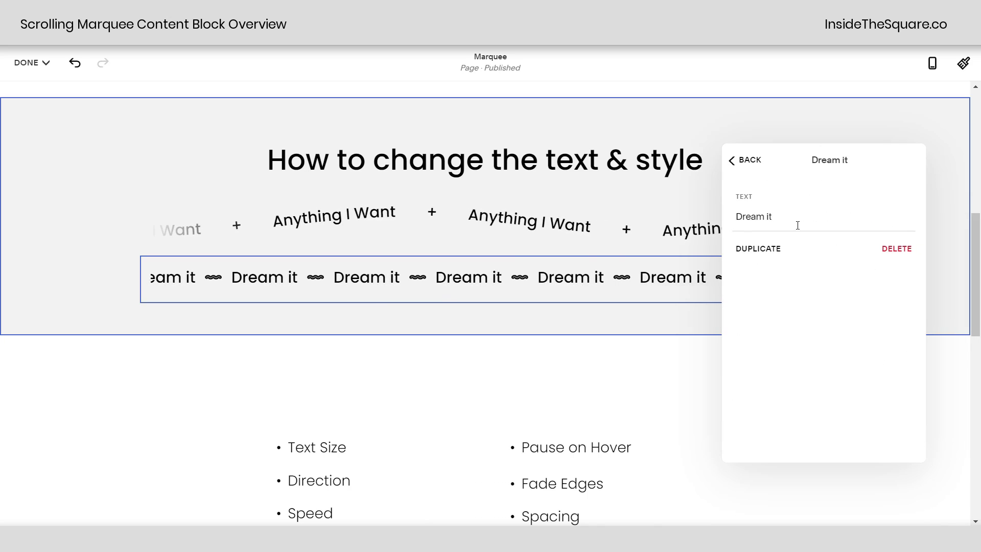
{"action": "triple_click", "coordinate": [798, 224]}
{"action": "type", "text": "Typing Your Own Text"}
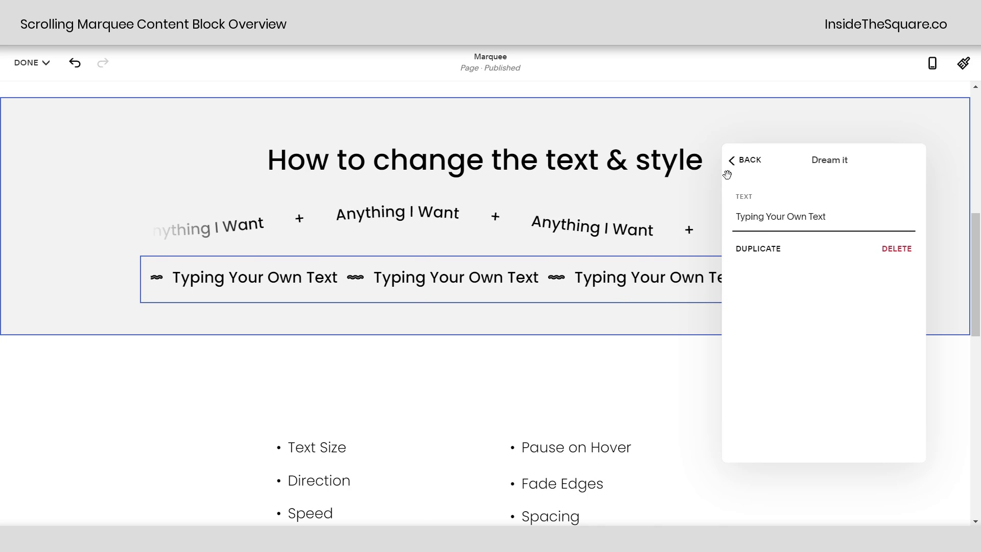
- Delete the wavy-line separator item from the new scrolling block's content items
{"action": "left_click", "coordinate": [748, 166]}
{"action": "left_click", "coordinate": [900, 210]}
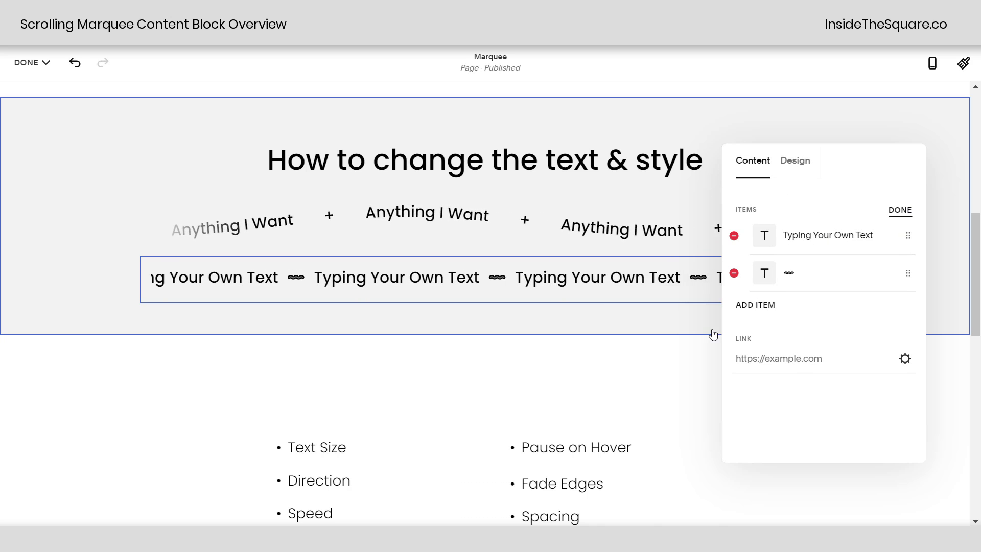
{"action": "left_click", "coordinate": [734, 273]}
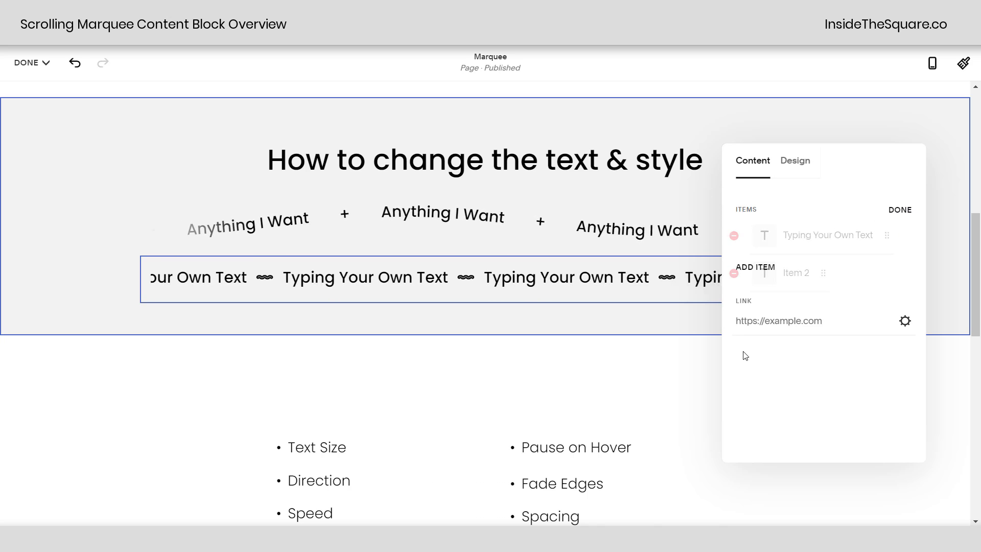
{"action": "left_click", "coordinate": [900, 210]}
- Add another item to the scrolling block and set its text to "Add A Second Item"
{"action": "left_click", "coordinate": [769, 267]}
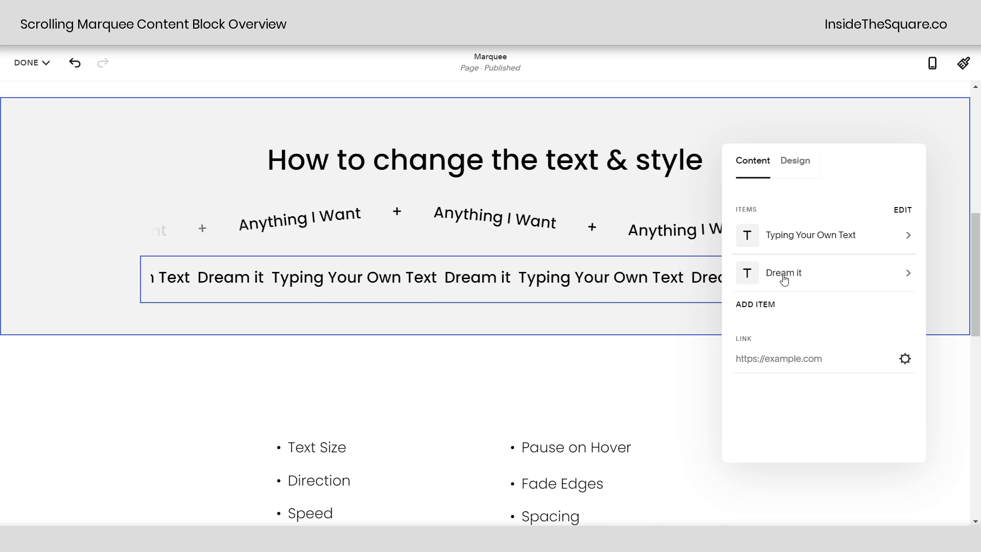
{"action": "left_click", "coordinate": [782, 274]}
{"action": "triple_click", "coordinate": [804, 214]}
{"action": "type", "text": "Add A Second Item"}
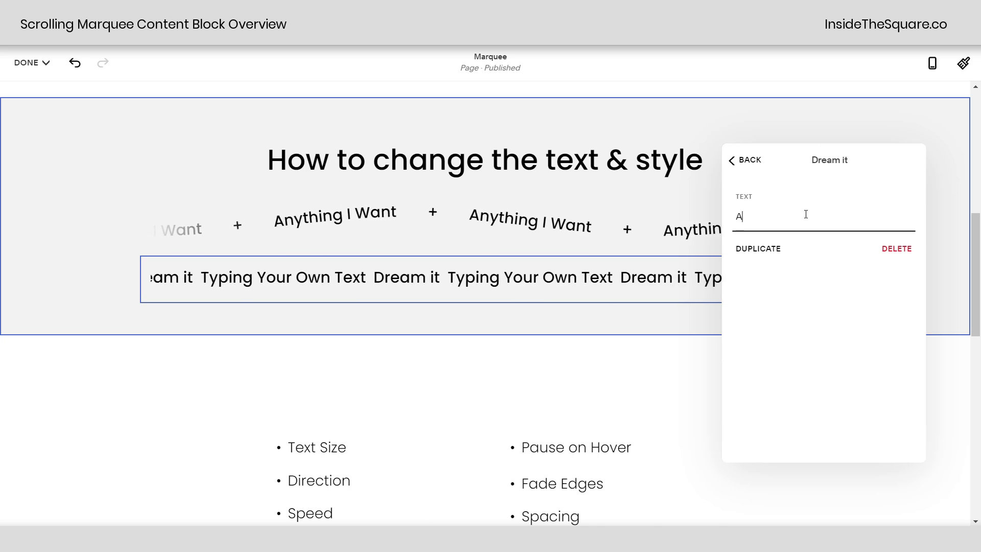
{"action": "left_click", "coordinate": [742, 160]}
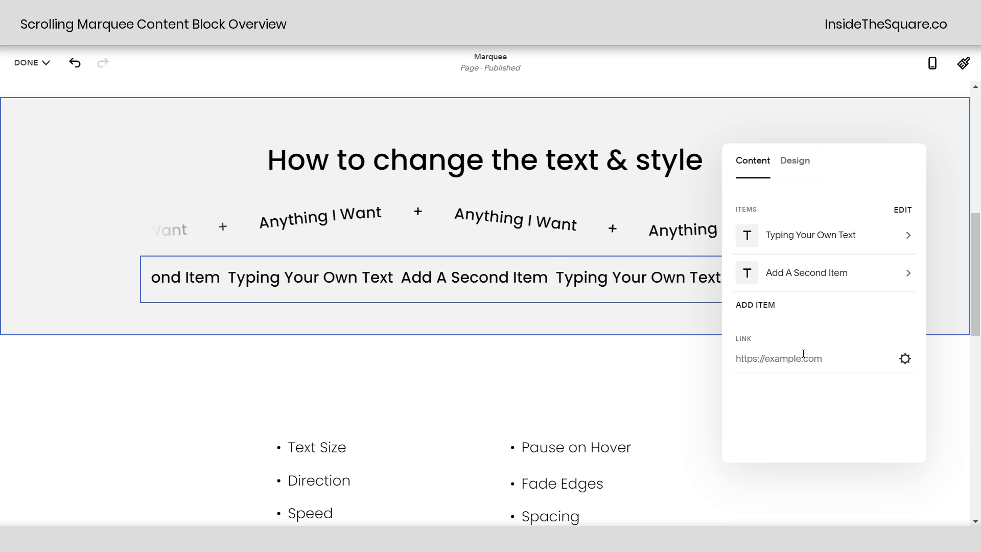
- Look through the scrolling block's link options, including Email and Phone, and close the link editor without adding a link
{"action": "left_click", "coordinate": [905, 360]}
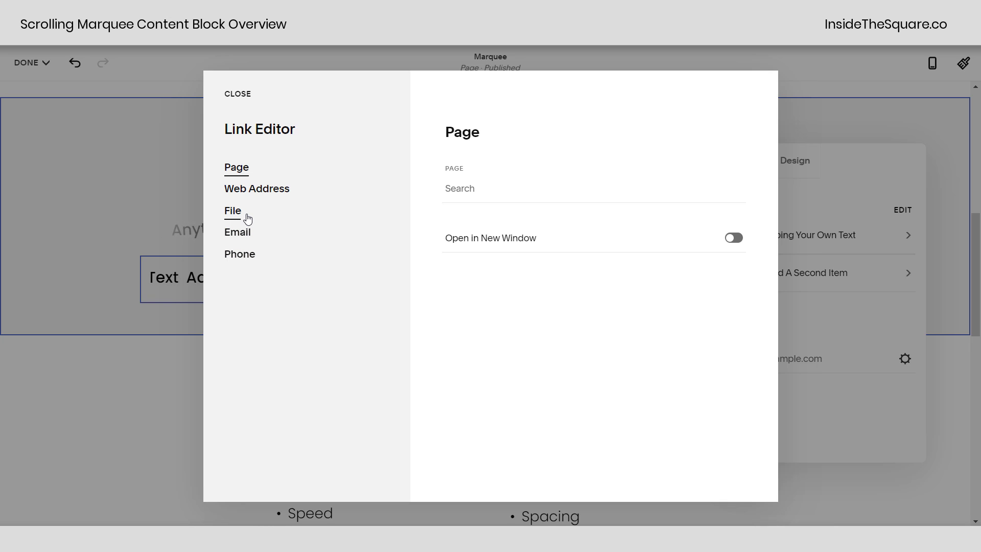
{"action": "left_click", "coordinate": [259, 235]}
{"action": "left_click", "coordinate": [261, 256]}
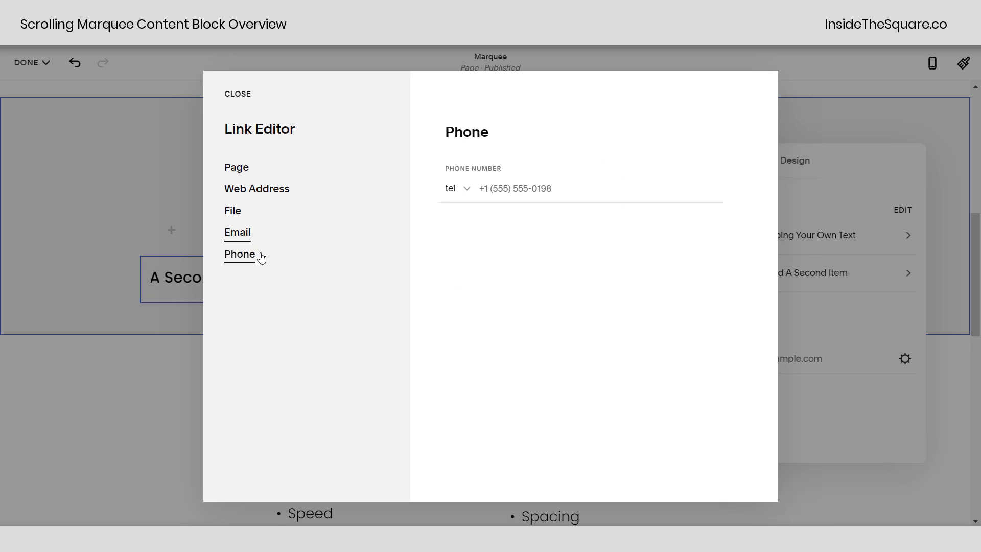
{"action": "left_click", "coordinate": [238, 95]}
- Give the scrolling text a wave at the third intensity level, with a custom wave width of 3
{"action": "left_click", "coordinate": [796, 169]}
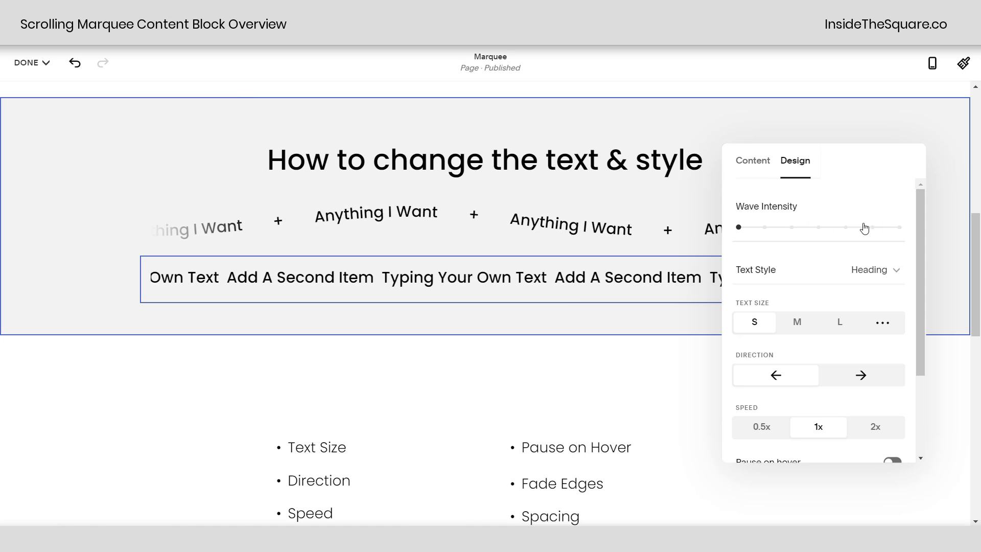
{"action": "left_click", "coordinate": [818, 228]}
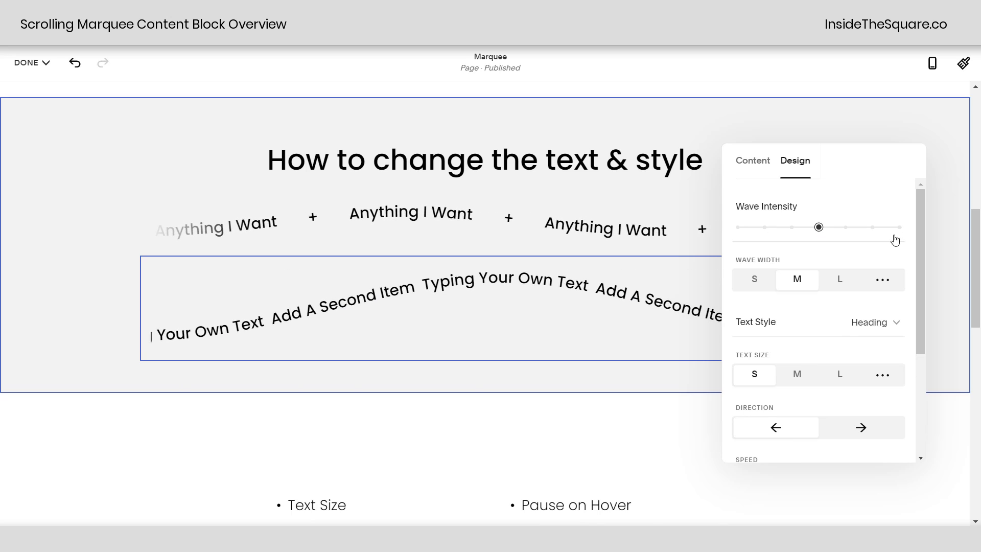
{"action": "left_click", "coordinate": [897, 227]}
{"action": "left_click", "coordinate": [794, 229]}
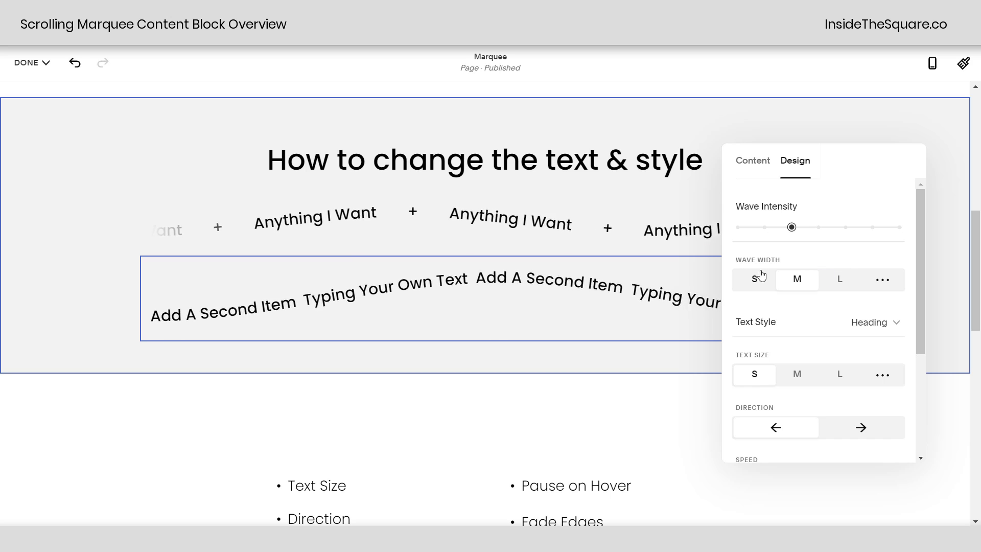
{"action": "left_click", "coordinate": [753, 286]}
{"action": "left_click", "coordinate": [844, 285]}
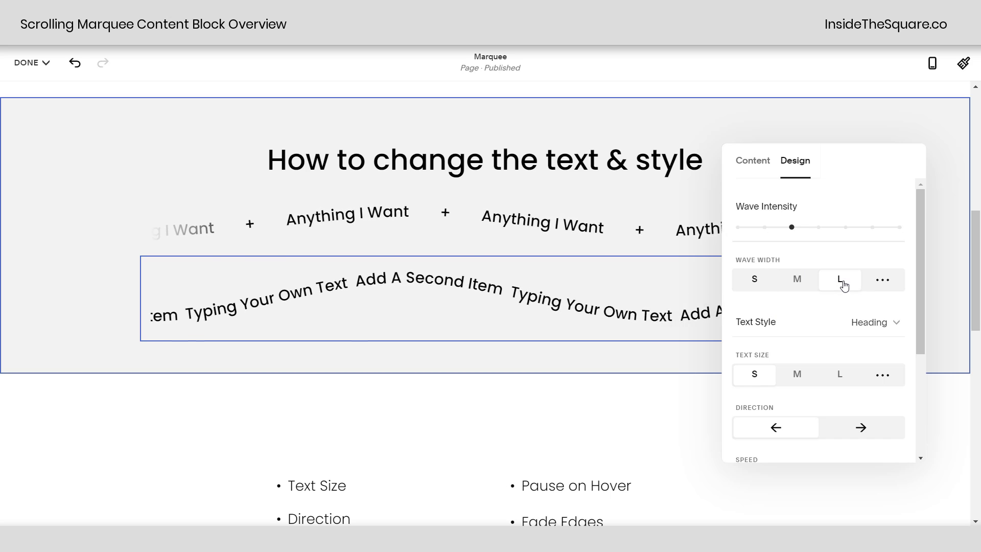
{"action": "left_click", "coordinate": [885, 284]}
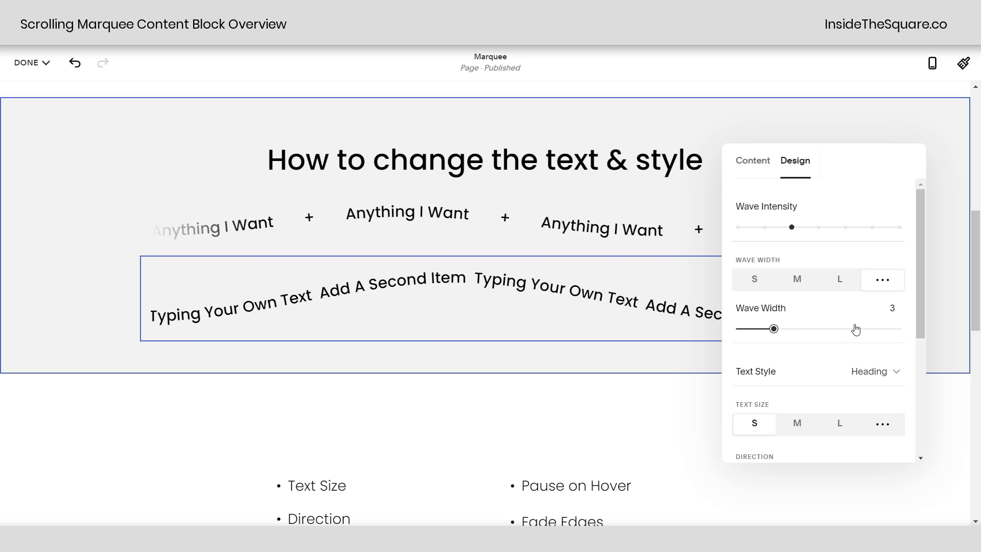
- Change the scrolling block's text style to Paragraph
{"action": "scroll", "coordinate": [858, 309], "scroll_direction": "down", "scroll_amount": 3}
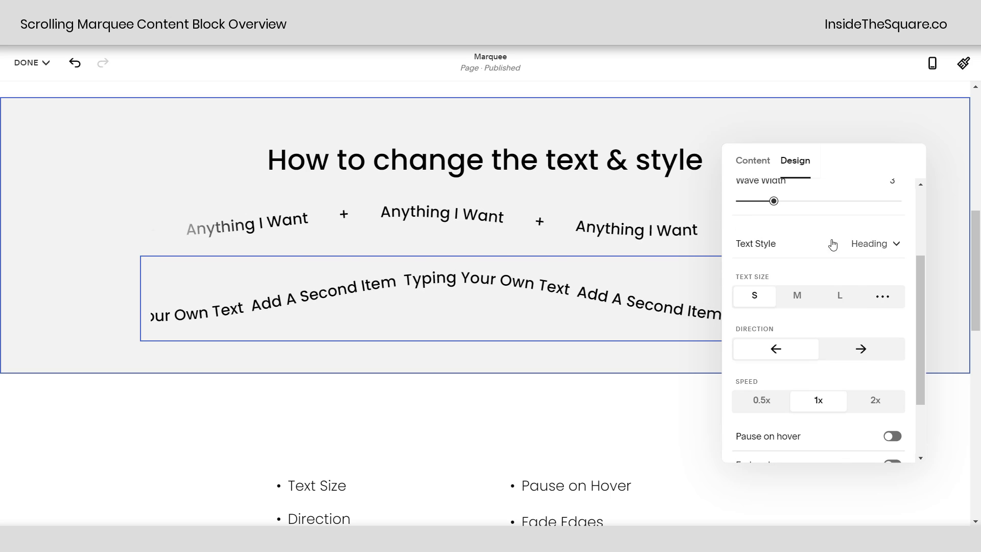
{"action": "left_click", "coordinate": [862, 249]}
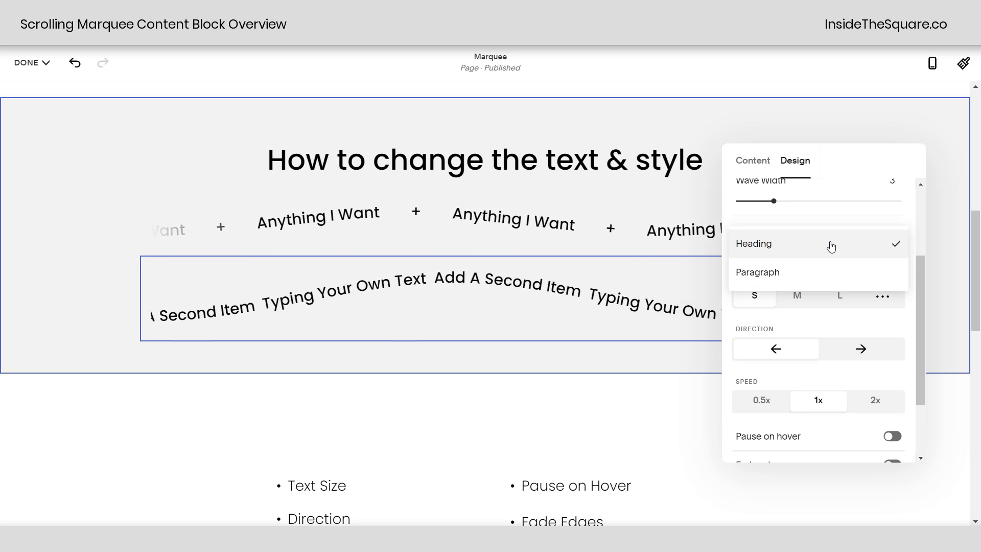
{"action": "left_click", "coordinate": [782, 276]}
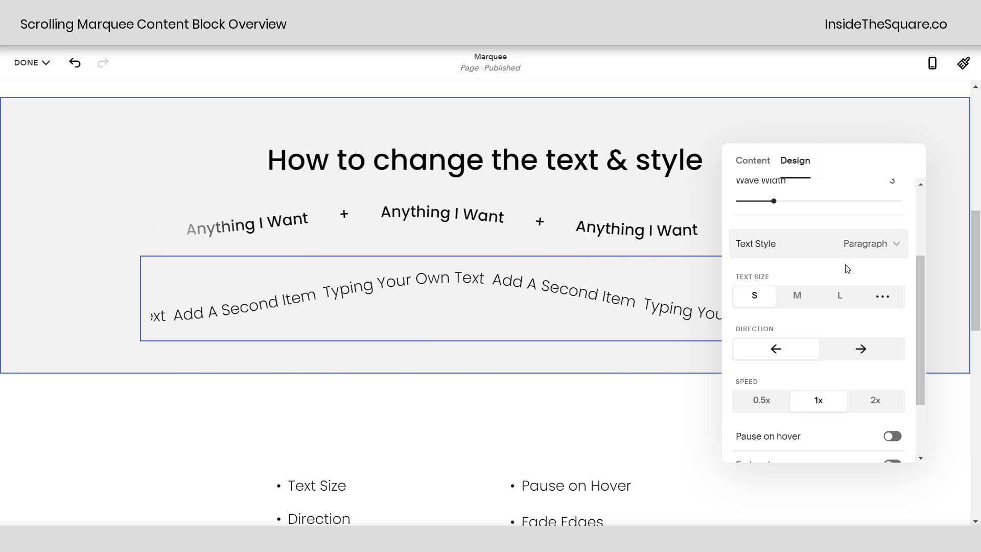
- Try the large, medium and small text sizes, and set a custom text size of 2.2rem
{"action": "left_click", "coordinate": [838, 296]}
{"action": "left_click", "coordinate": [797, 296]}
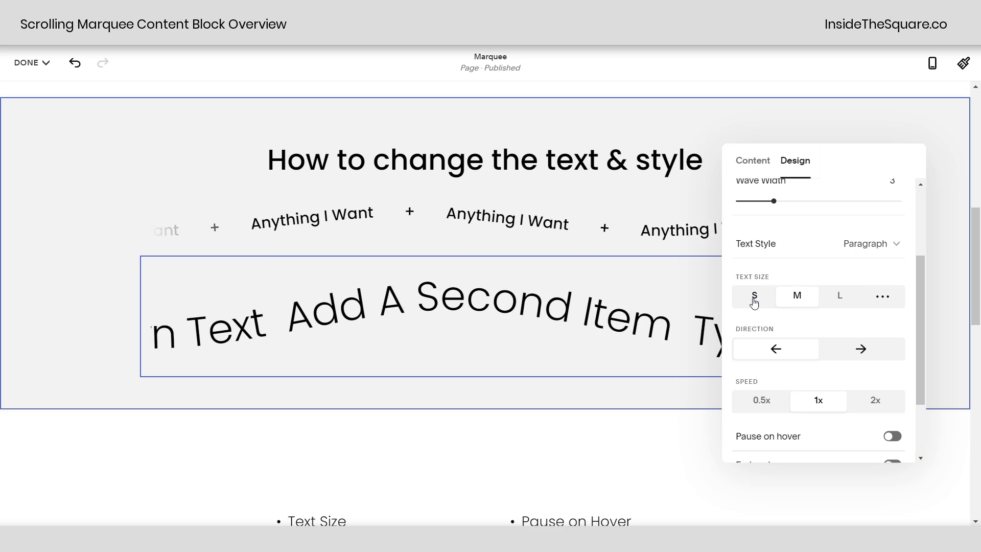
{"action": "left_click", "coordinate": [754, 296]}
{"action": "left_click", "coordinate": [885, 300]}
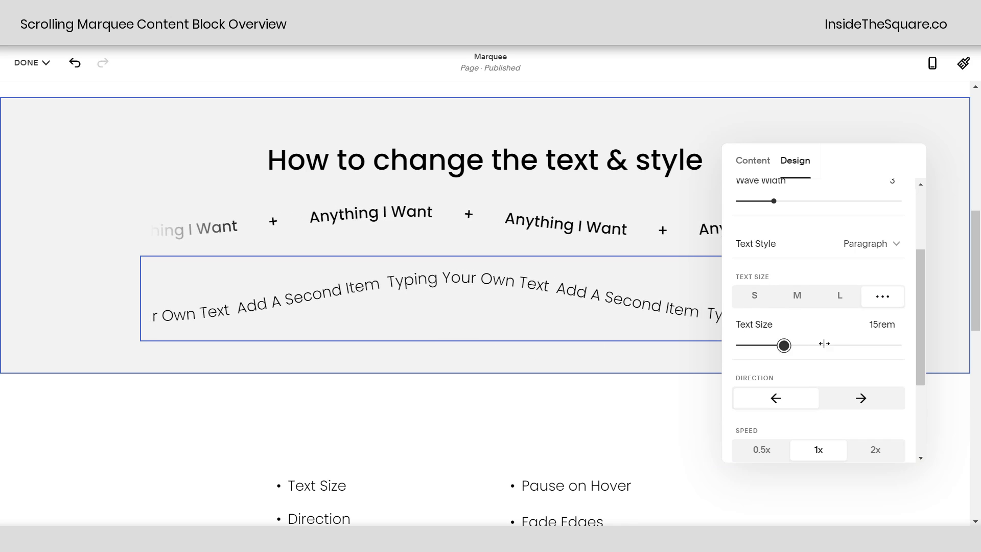
{"action": "left_click_drag", "start_coordinate": [848, 345], "coordinate": [744, 345]}
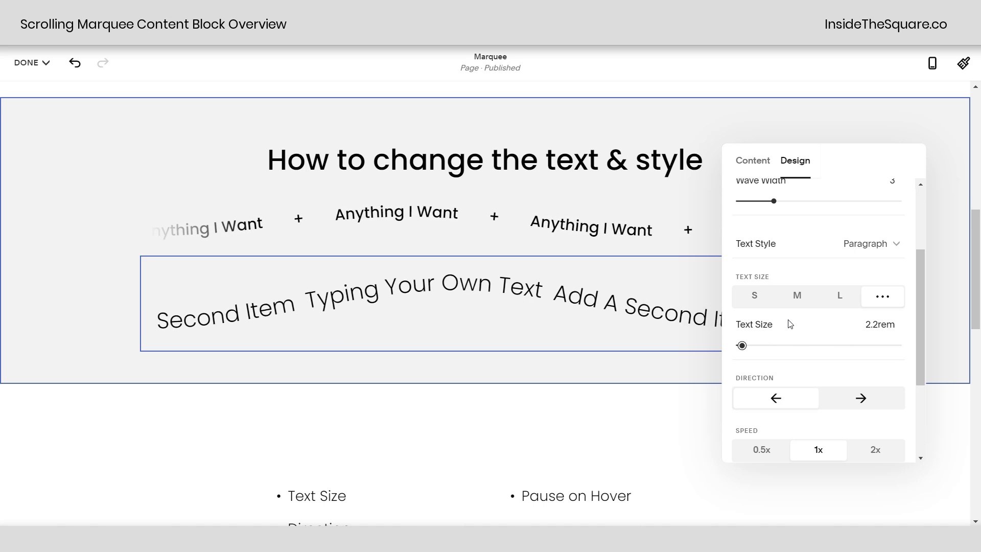
- Make the text scroll to the right and set its speed to 0.5x after trying 2x
{"action": "scroll", "coordinate": [821, 337], "scroll_direction": "down", "scroll_amount": 1}
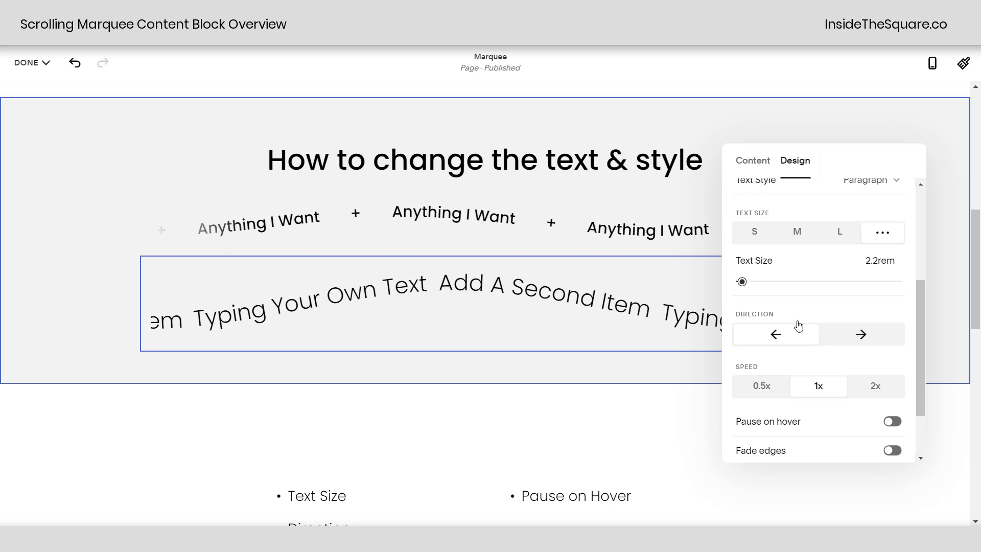
{"action": "left_click", "coordinate": [849, 340]}
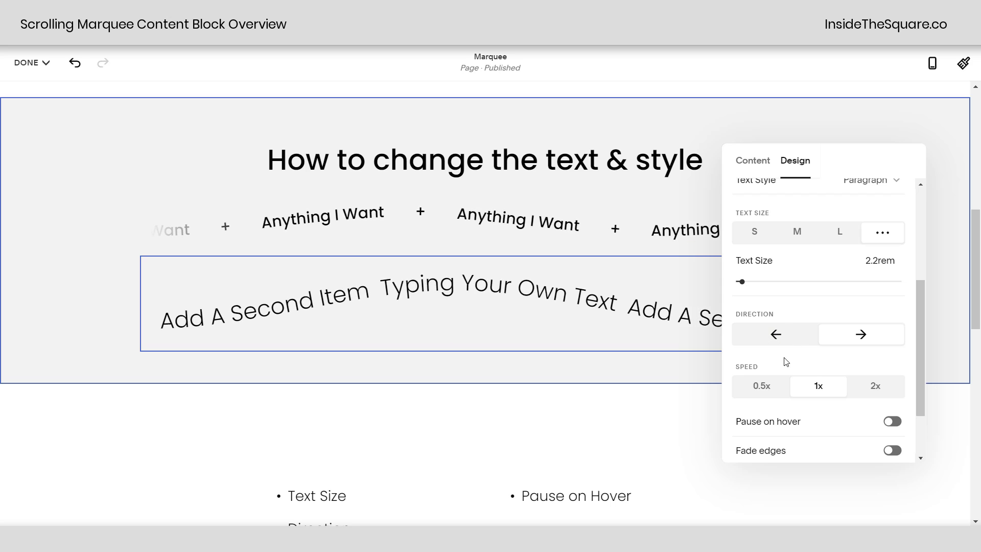
{"action": "left_click", "coordinate": [875, 394]}
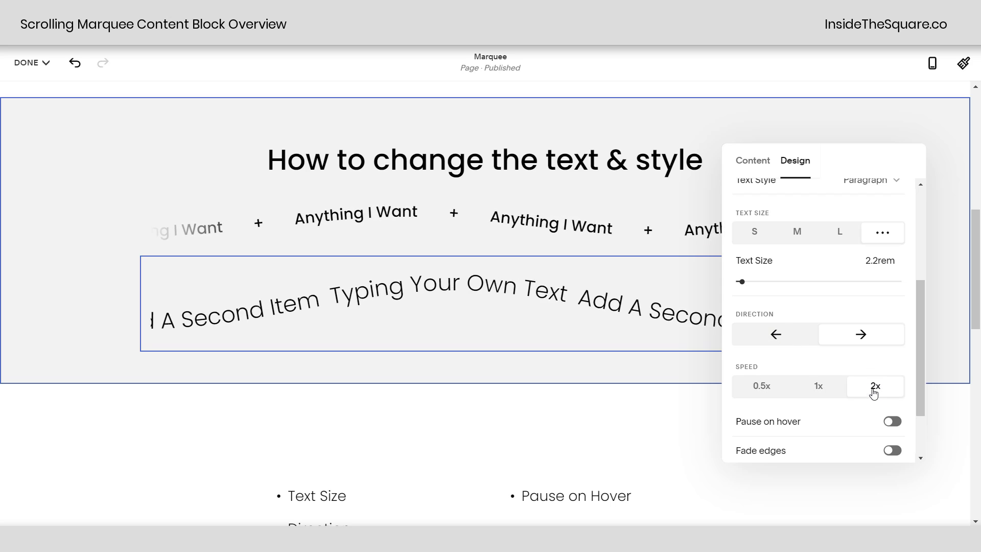
{"action": "left_click", "coordinate": [772, 386]}
- Switch Pause on hover on and back off, and set the item spacing to 2.5em
{"action": "scroll", "coordinate": [879, 343], "scroll_direction": "down", "scroll_amount": 2}
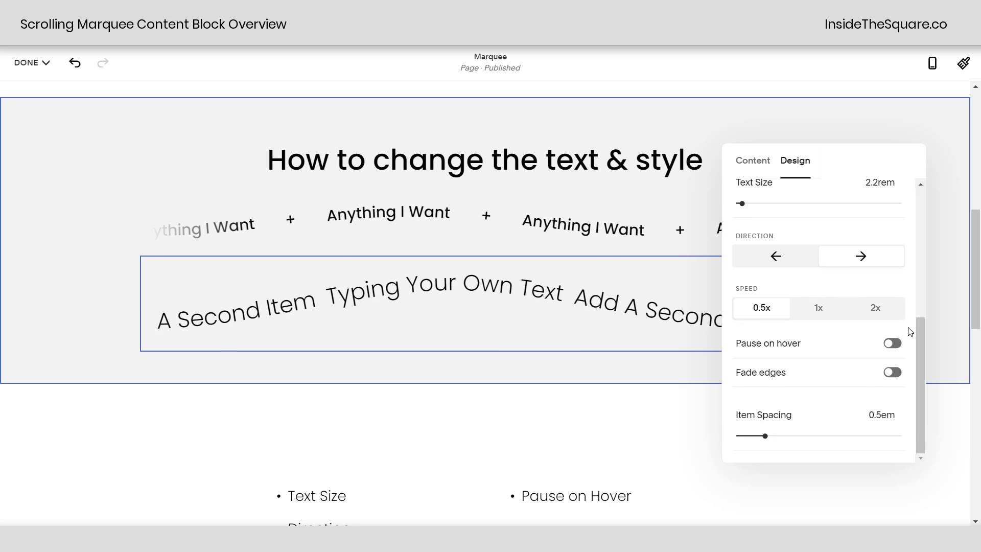
{"action": "left_click", "coordinate": [892, 347]}
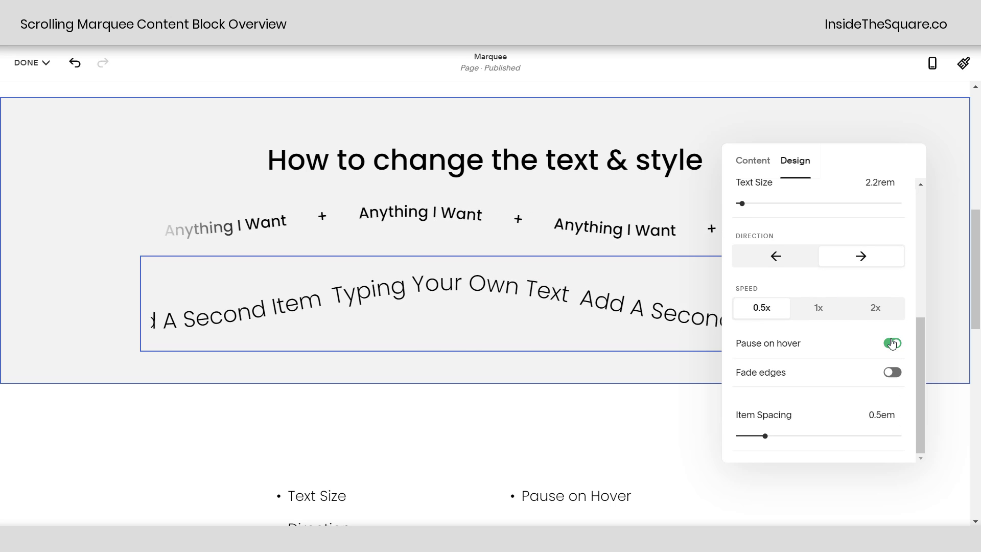
{"action": "left_click", "coordinate": [890, 347]}
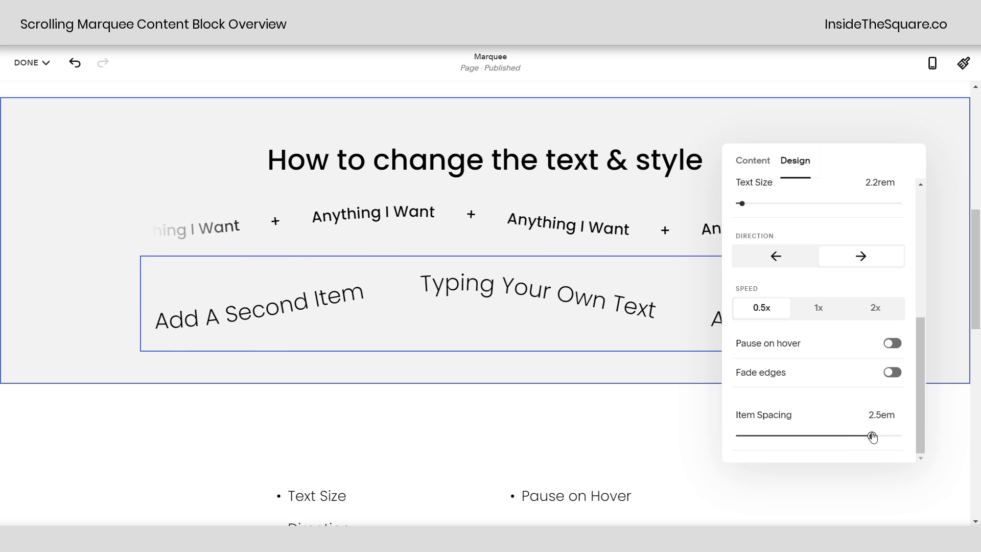
- Close the scrolling block's settings and save the page changes
{"action": "left_click", "coordinate": [670, 369]}
{"action": "left_click", "coordinate": [45, 64]}
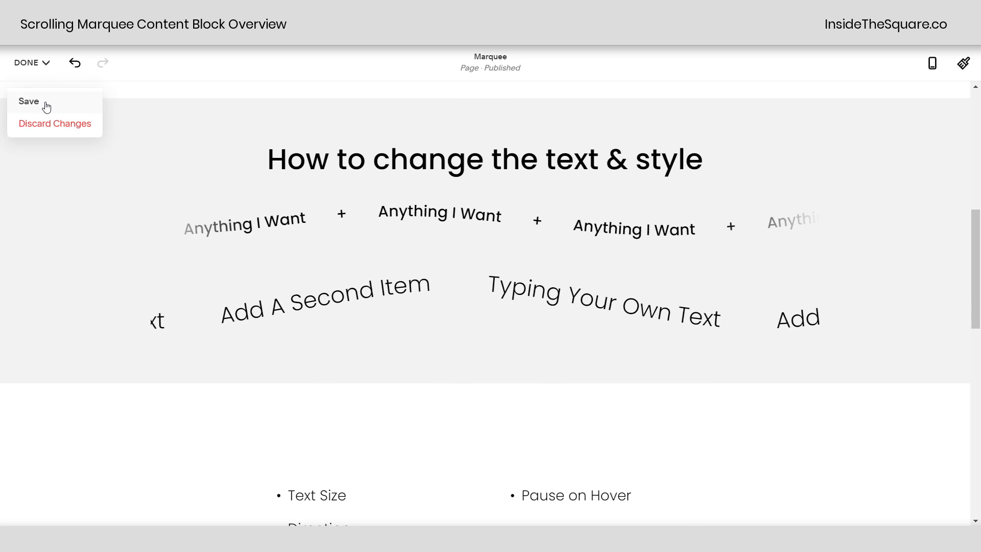
{"action": "left_click", "coordinate": [46, 105]}
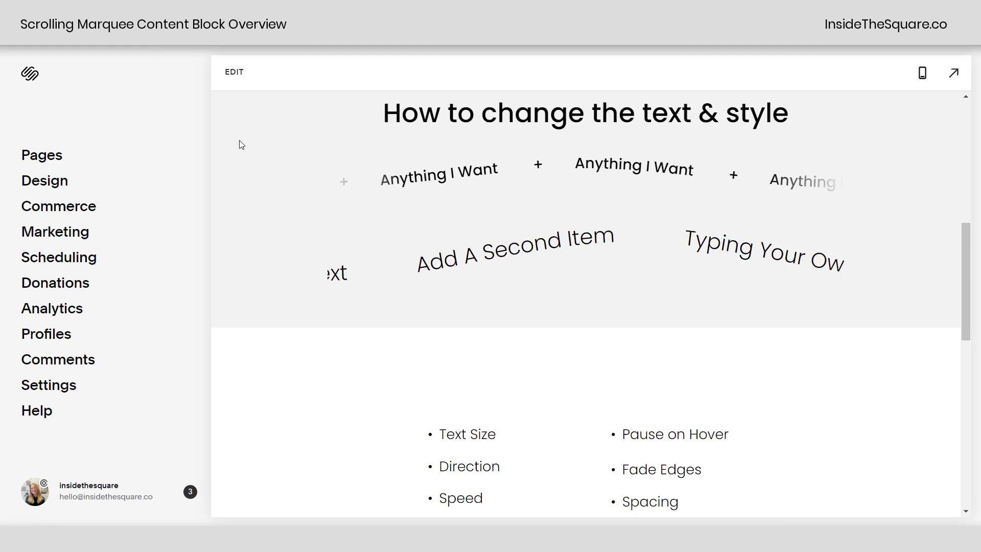